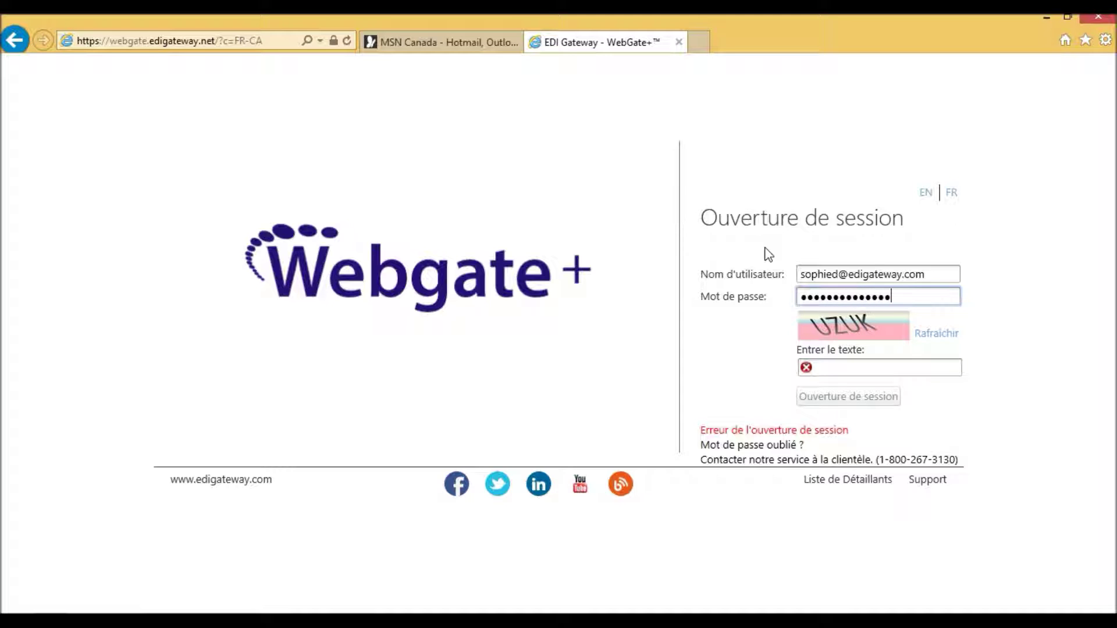
Enter the security verification characters in the login page's captcha field and sign in.
click(835, 368)
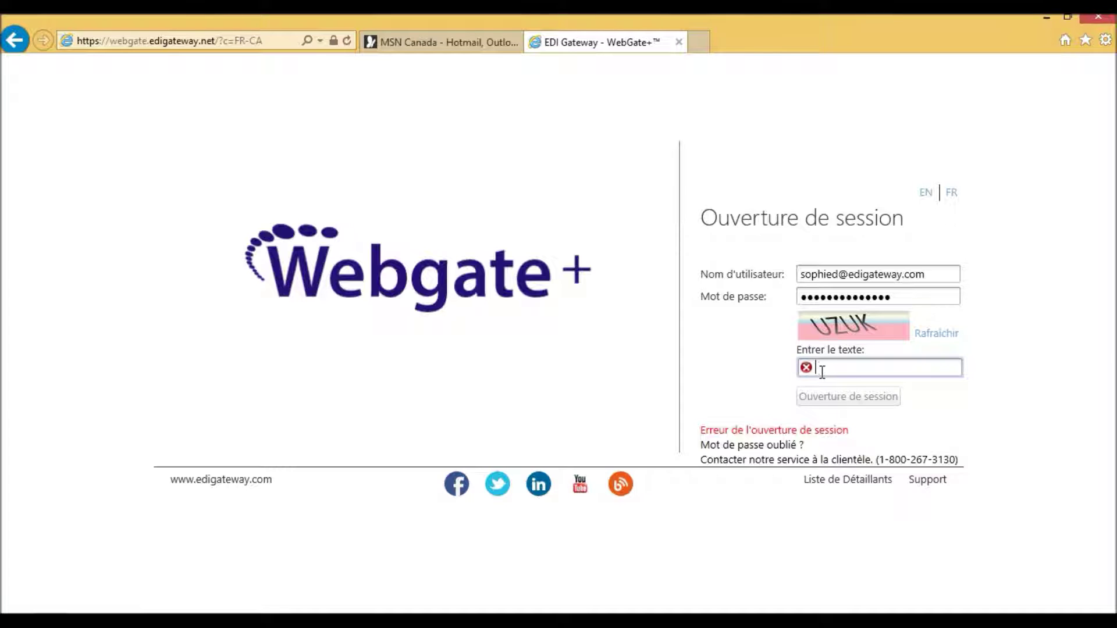
text(UZ)
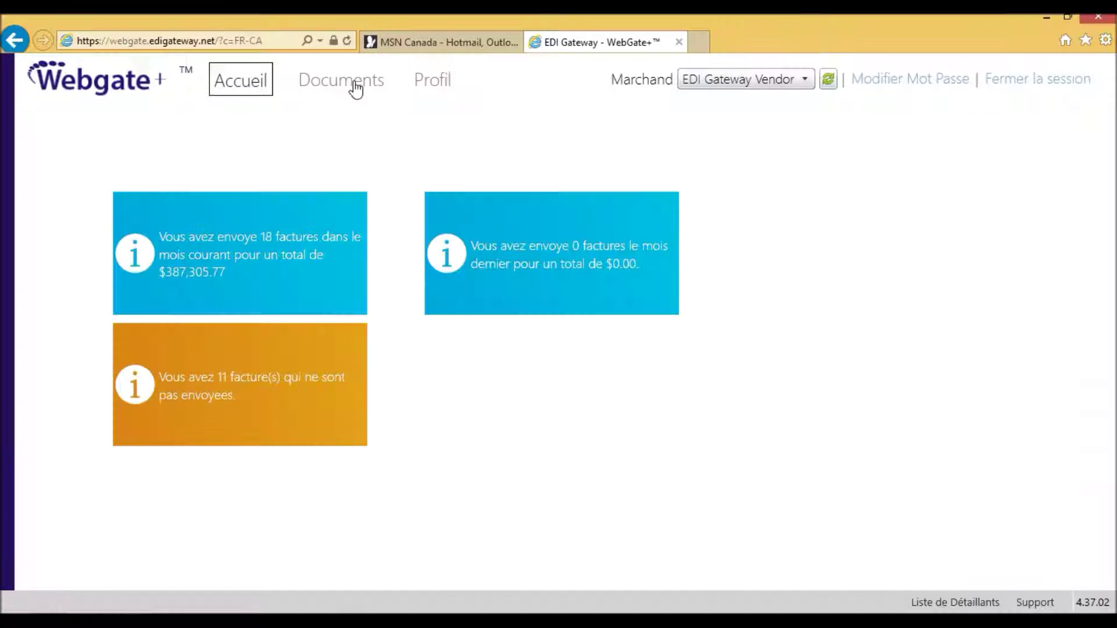
Open the Documents inbox and set the Détaillant filter to Rona.
click(355, 87)
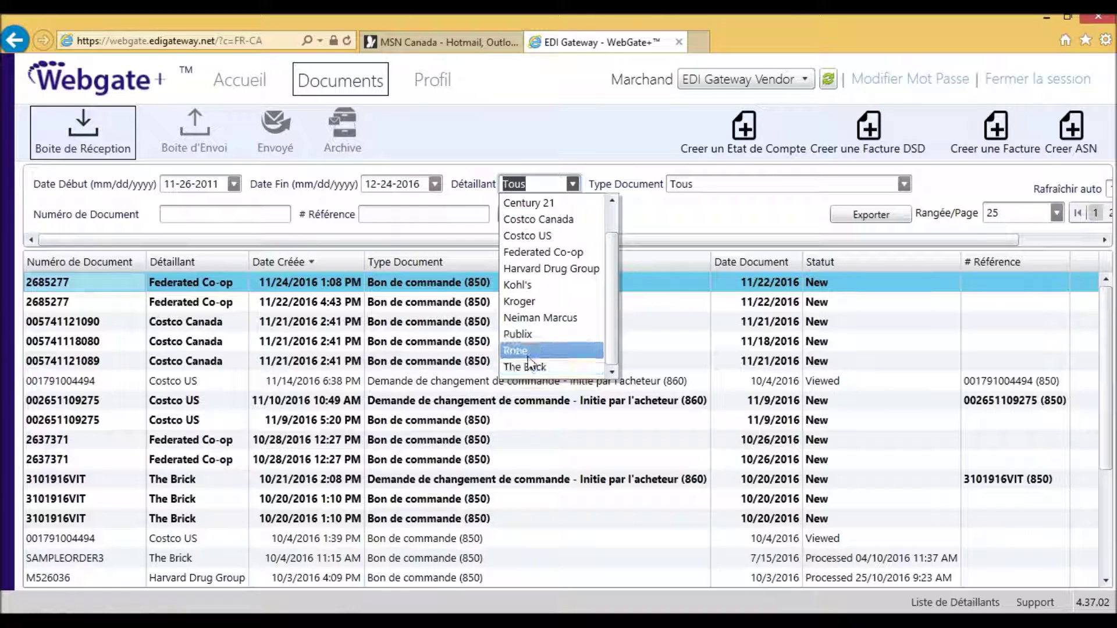
click(526, 357)
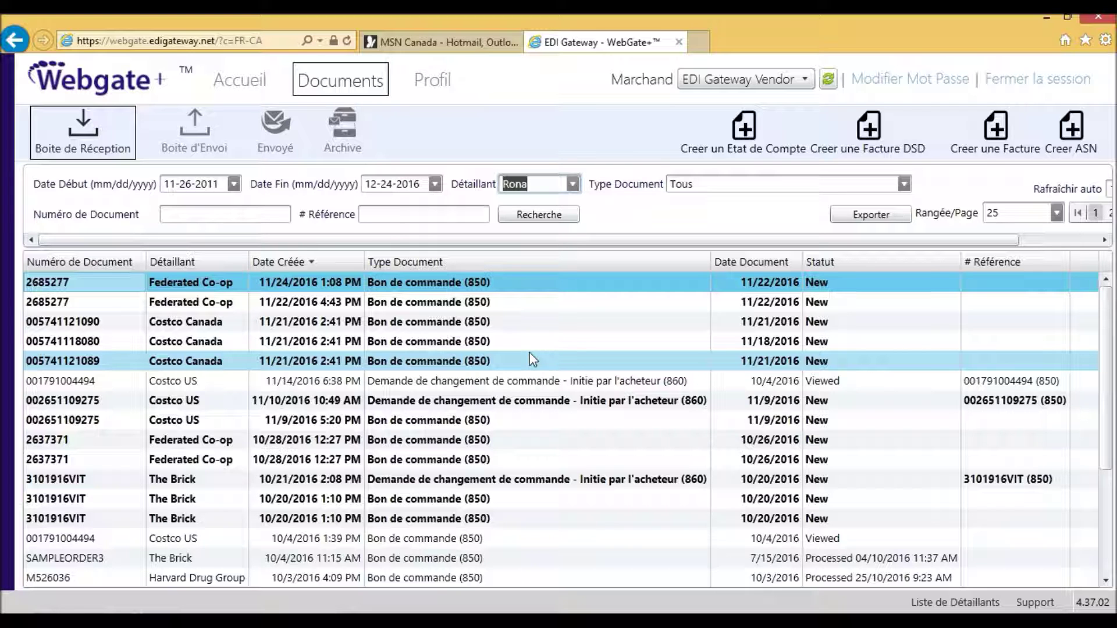
Search Rona's documents and create an invoice from purchase order 4315136.
click(558, 215)
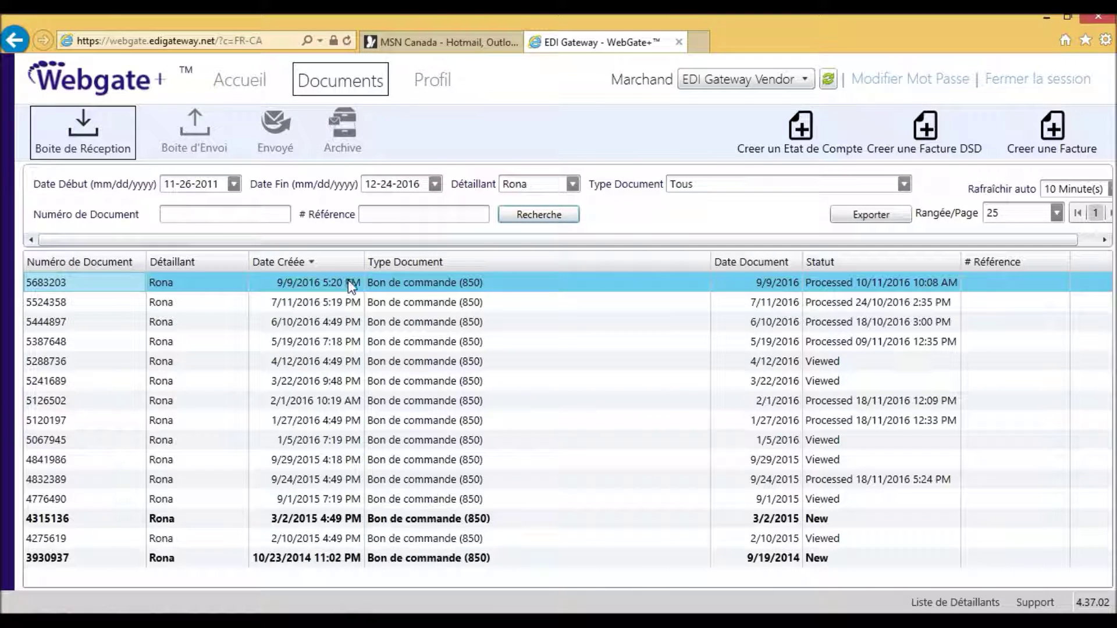
click(427, 521)
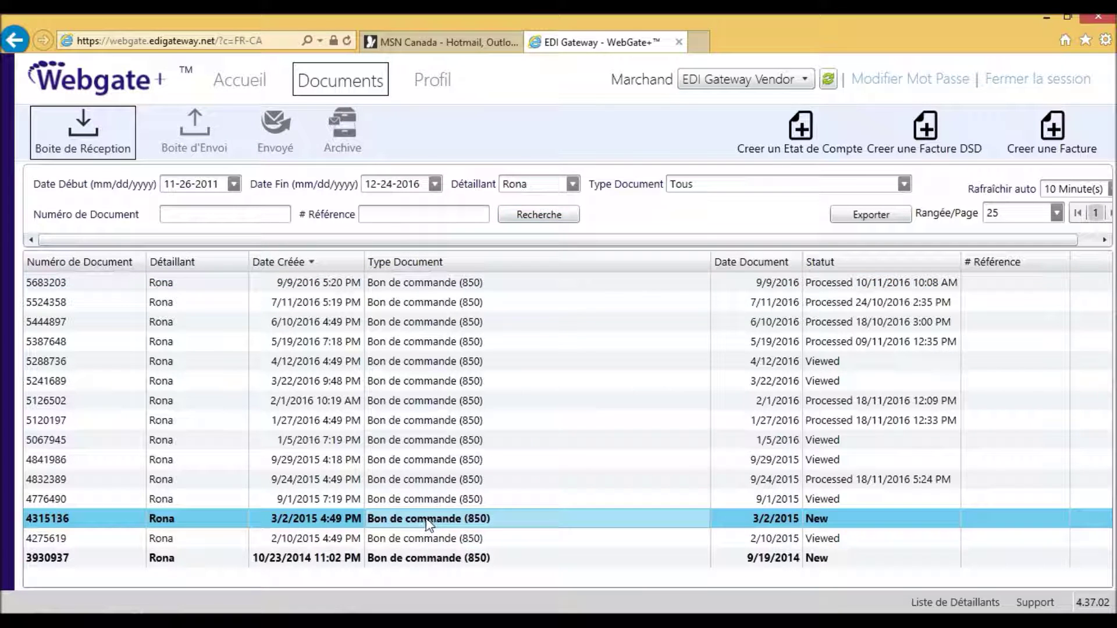
right_click(430, 524)
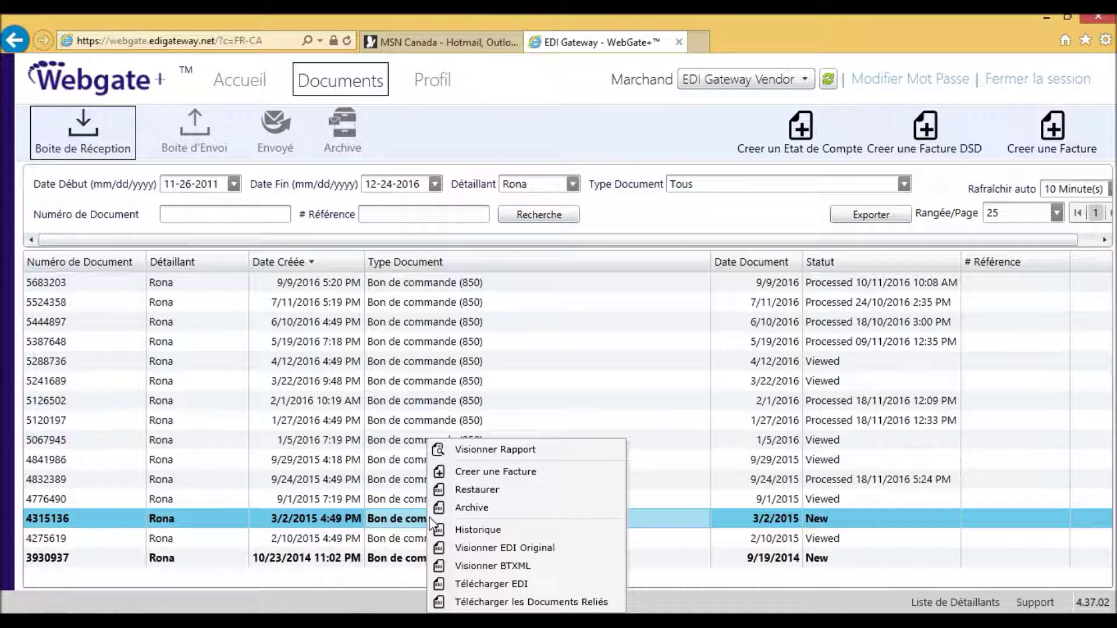
click(523, 473)
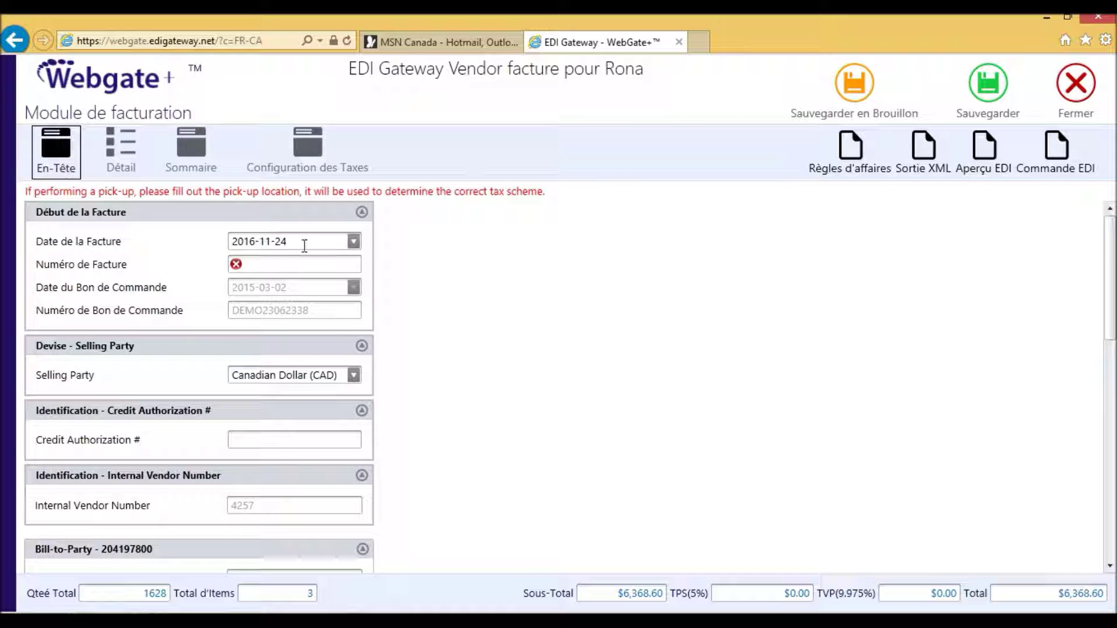
Date the invoice 2016-11-17 and give it invoice number 343444.
click(305, 243)
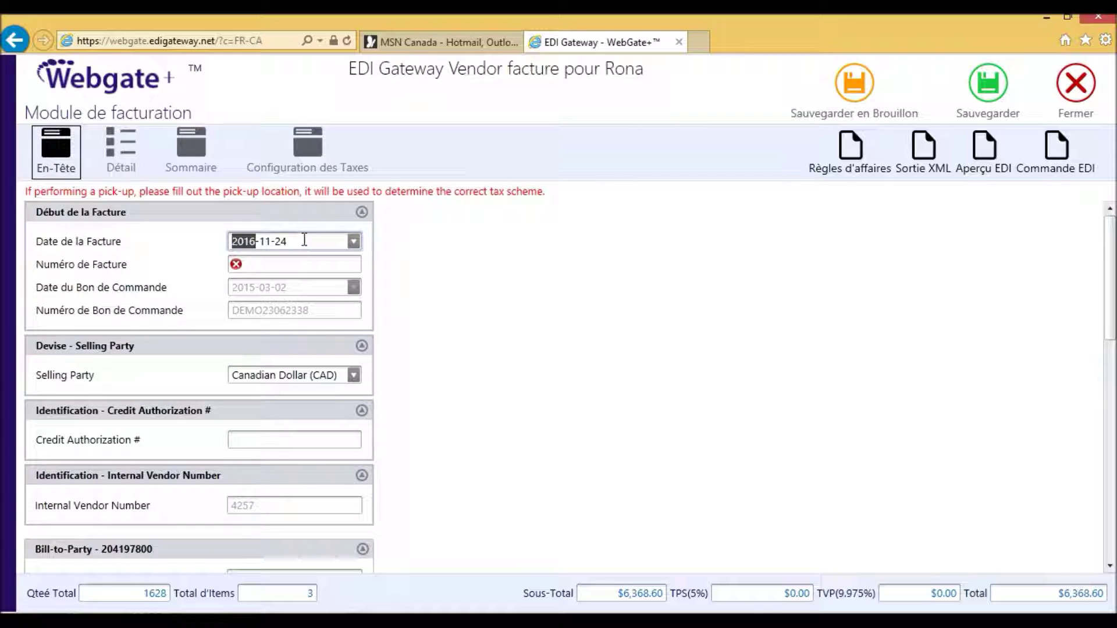
click(354, 242)
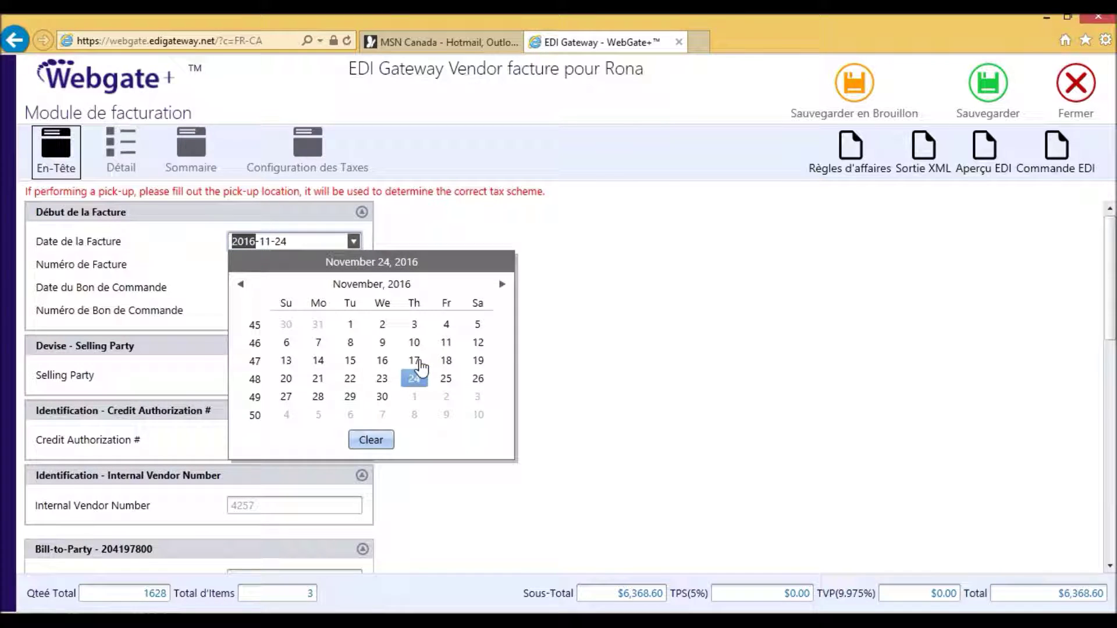
click(414, 361)
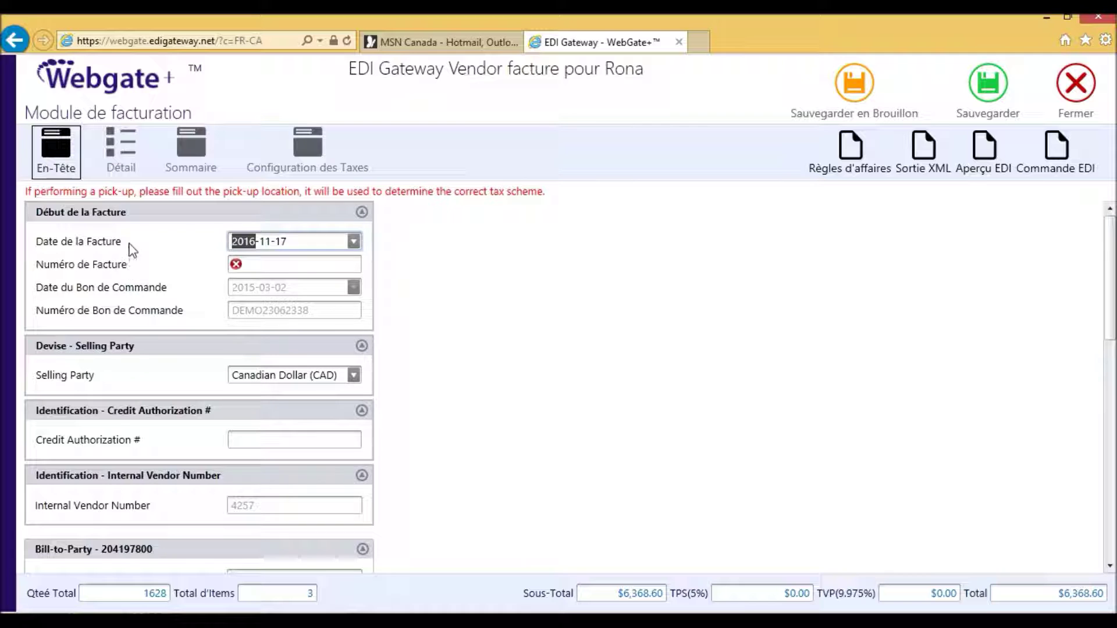
click(265, 266)
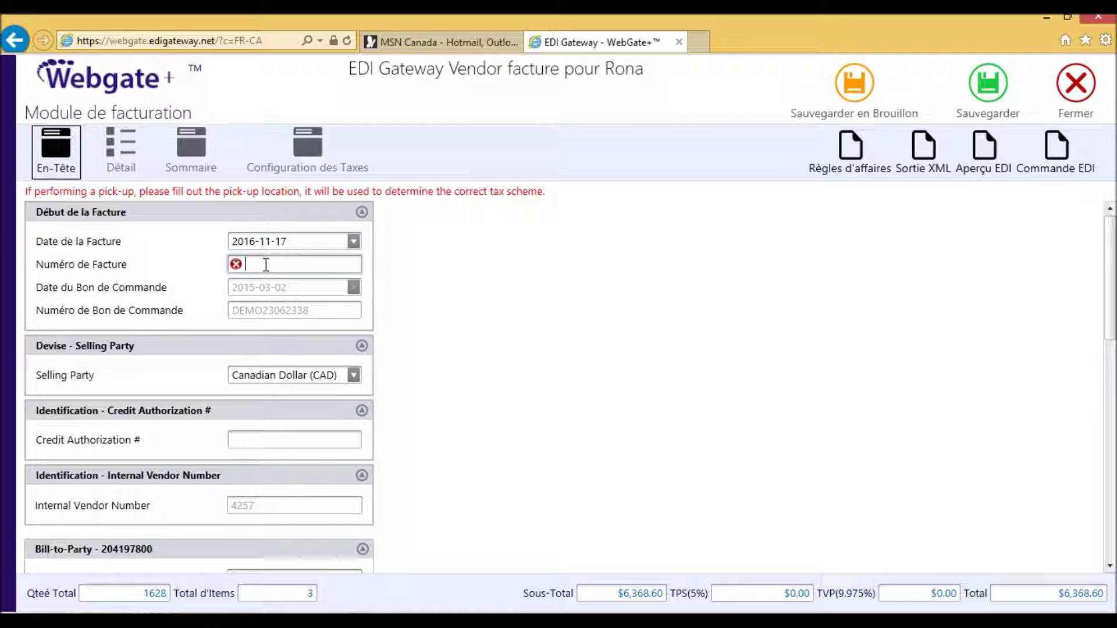
text(343444)
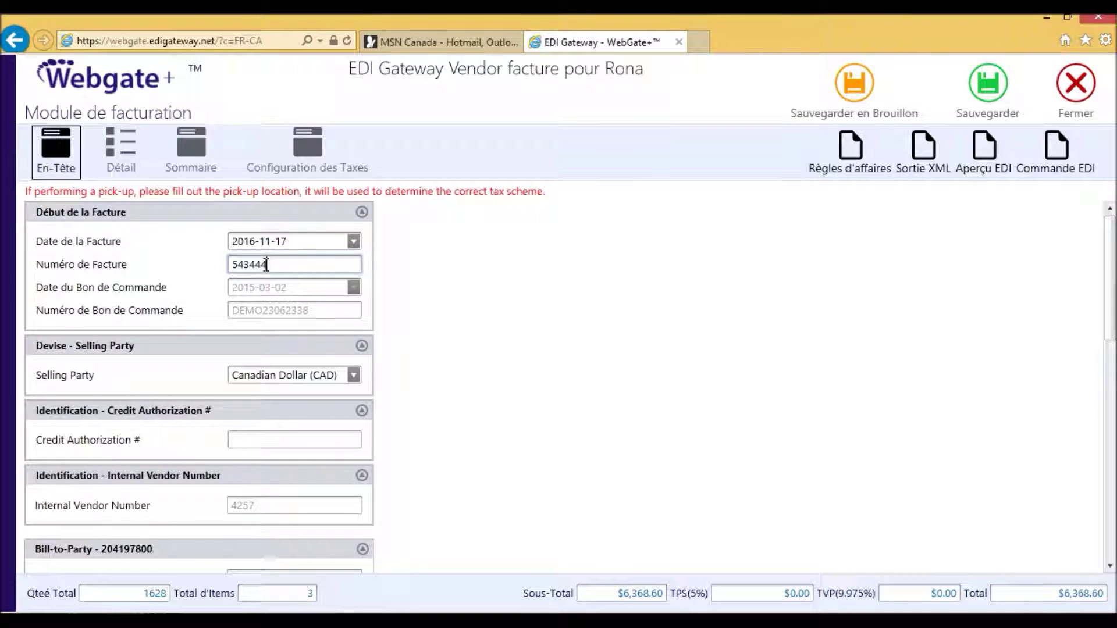
Set terms type to Mutually Defined (ZZ), shipped date 2016-11-15, and keep Collect (CC) freight.
scroll(351, 389, down, 3)
scroll(332, 391, down, 3)
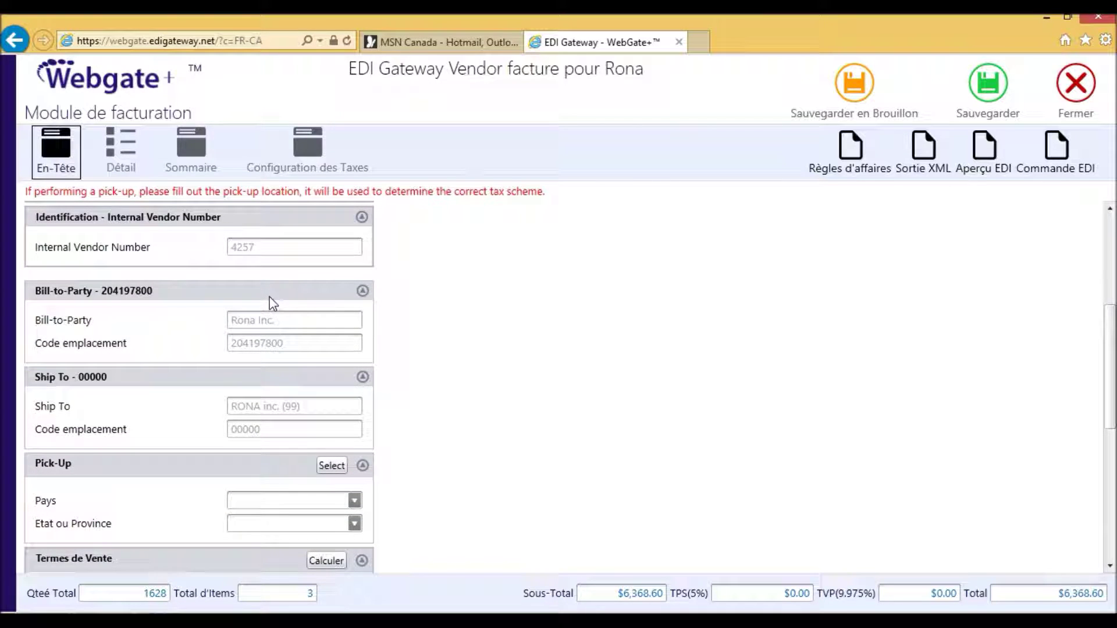
scroll(272, 302, down, 1)
scroll(272, 303, down, 5)
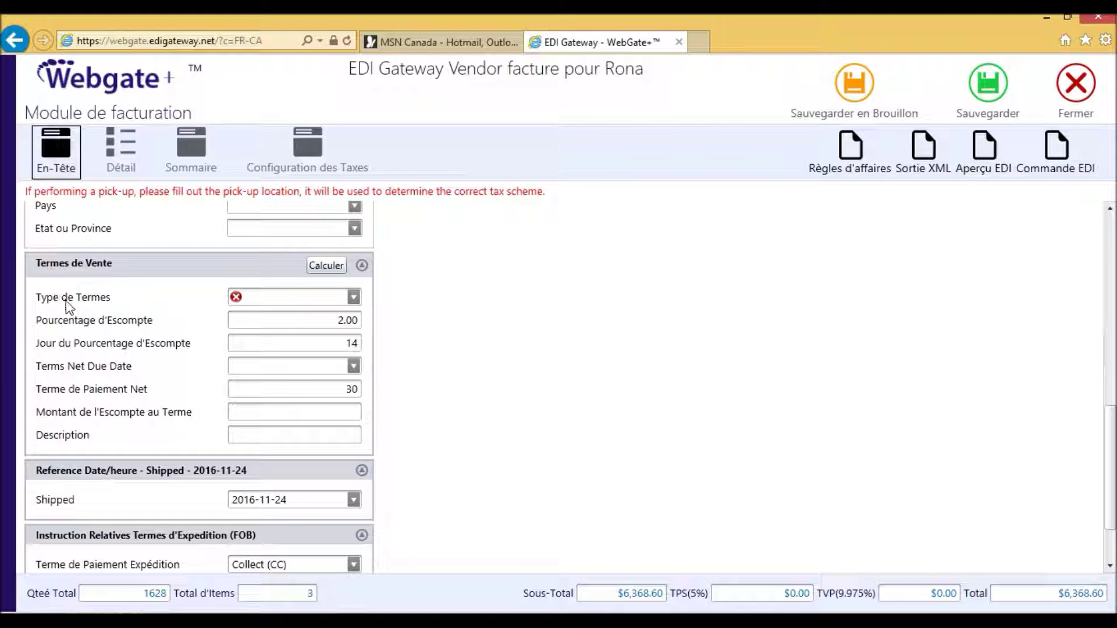
click(354, 298)
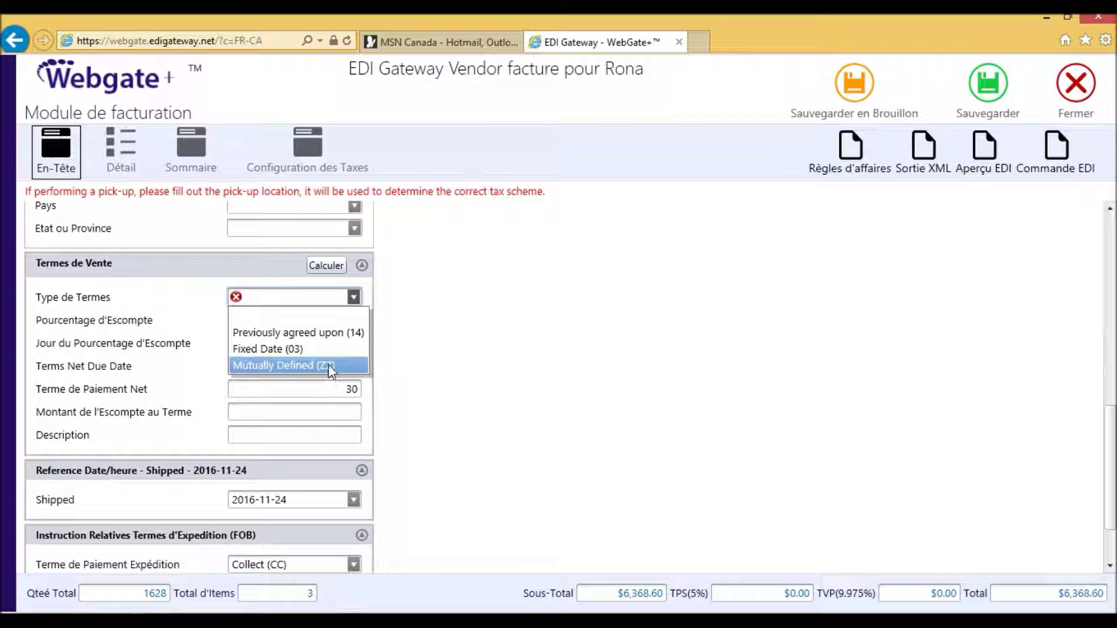
click(330, 366)
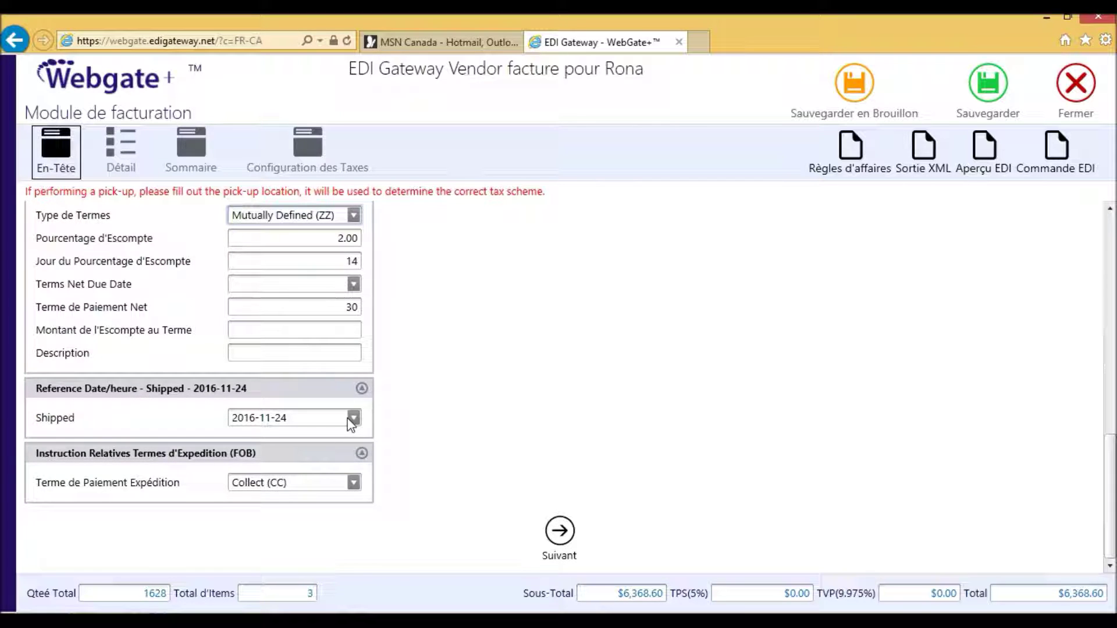
click(360, 419)
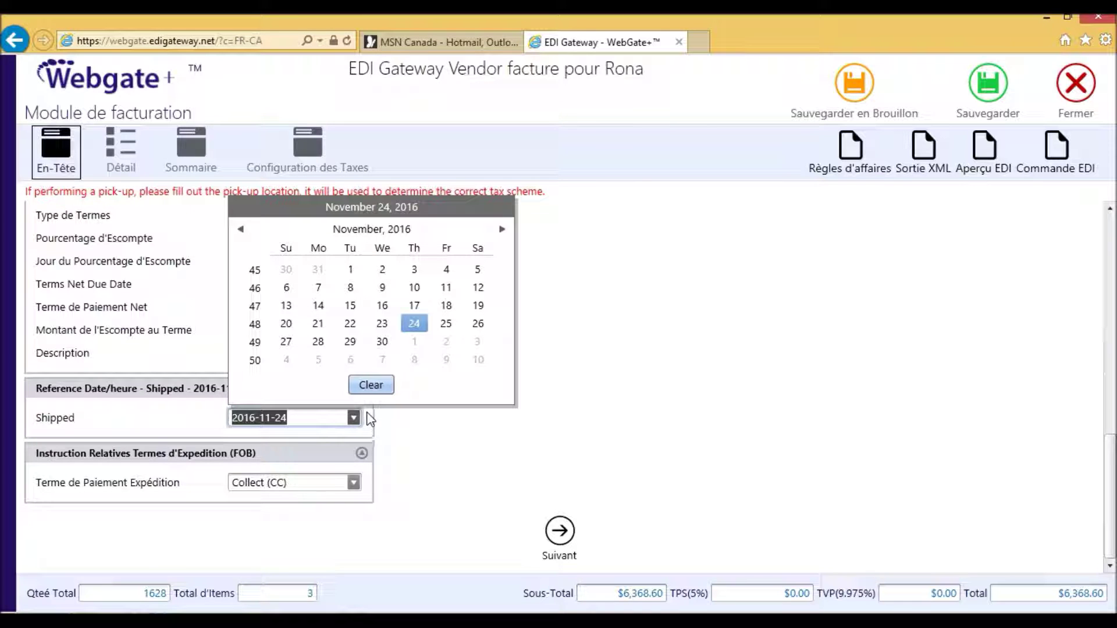
click(350, 305)
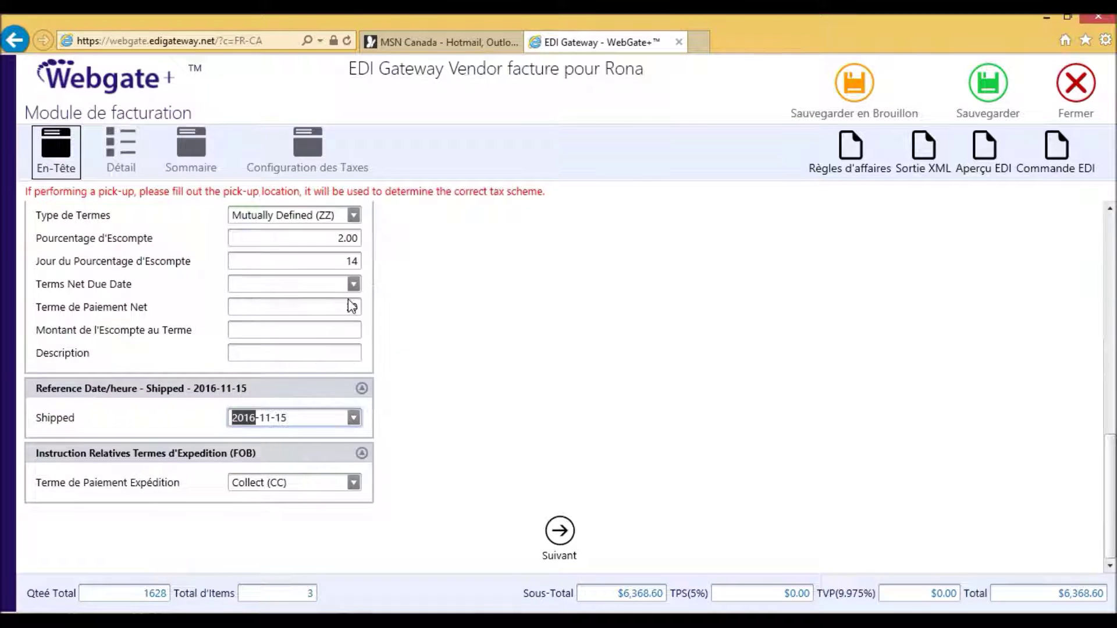
click(353, 482)
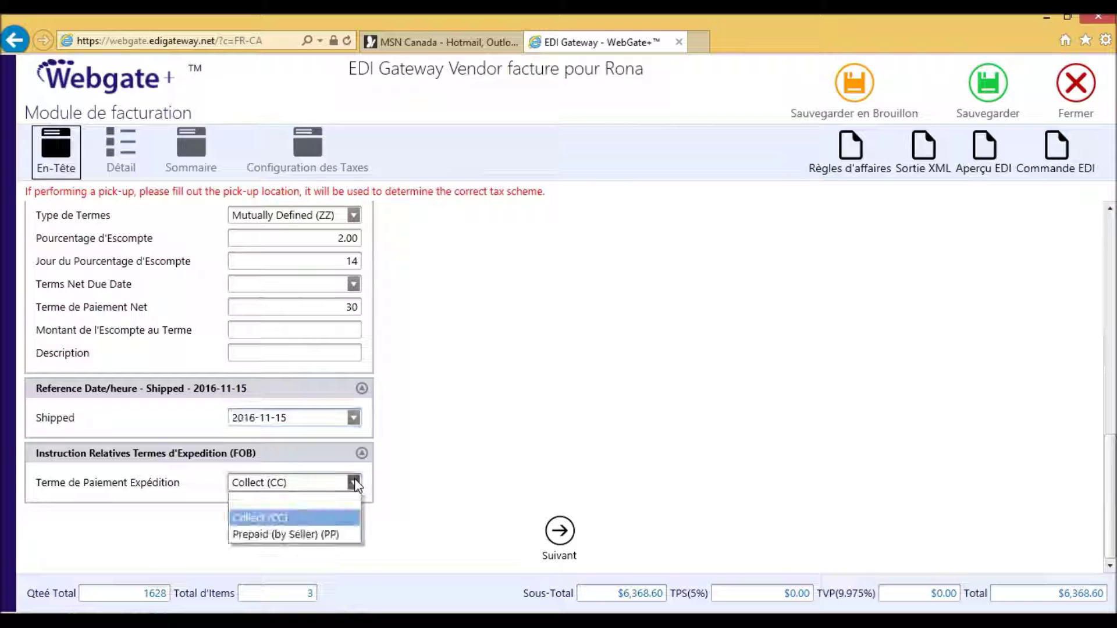
click(354, 483)
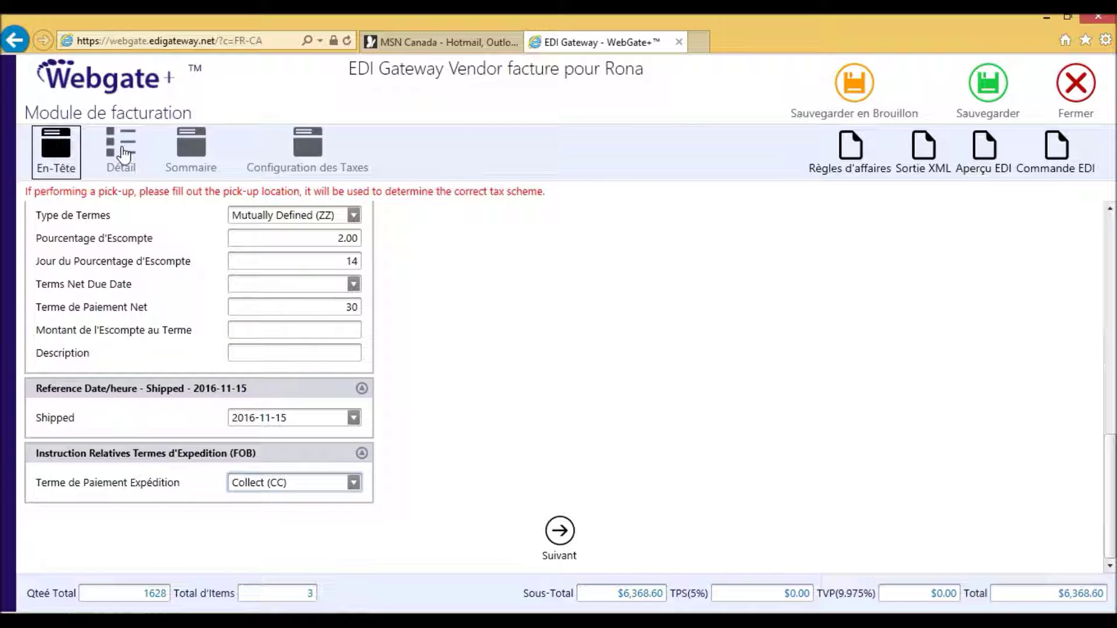
In the item details, confirm the first line's invoiced quantity of 648.
click(123, 154)
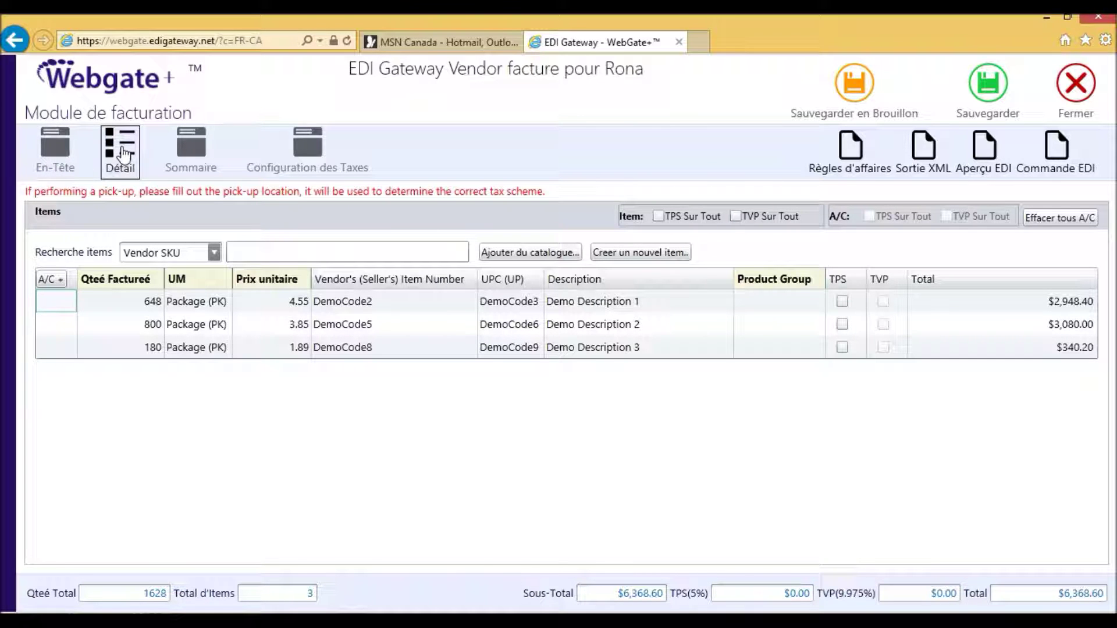
click(132, 302)
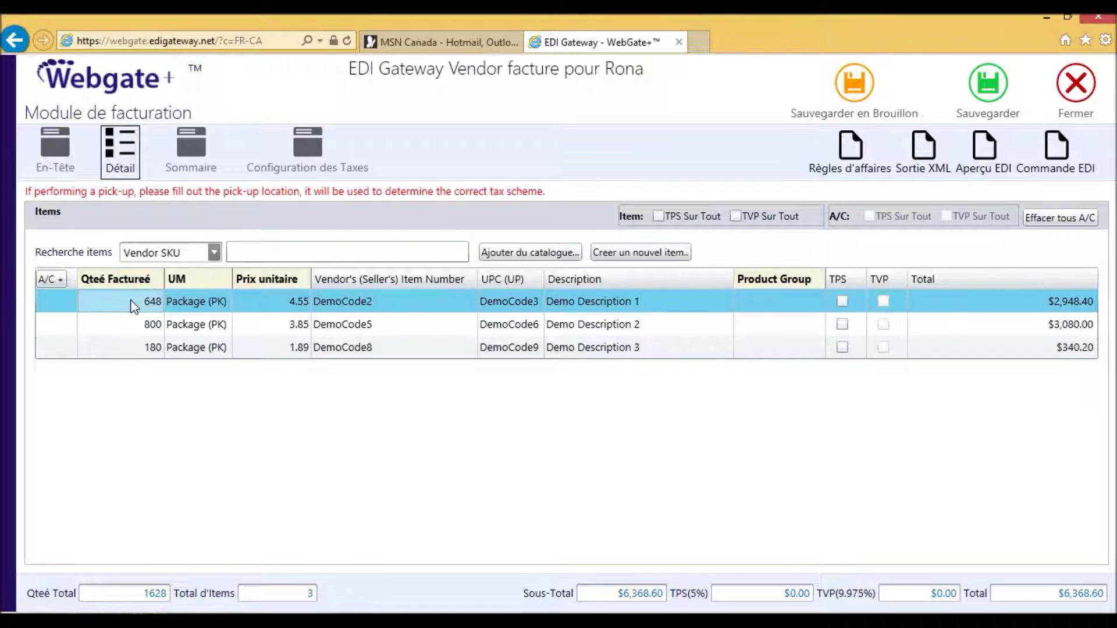
click(131, 299)
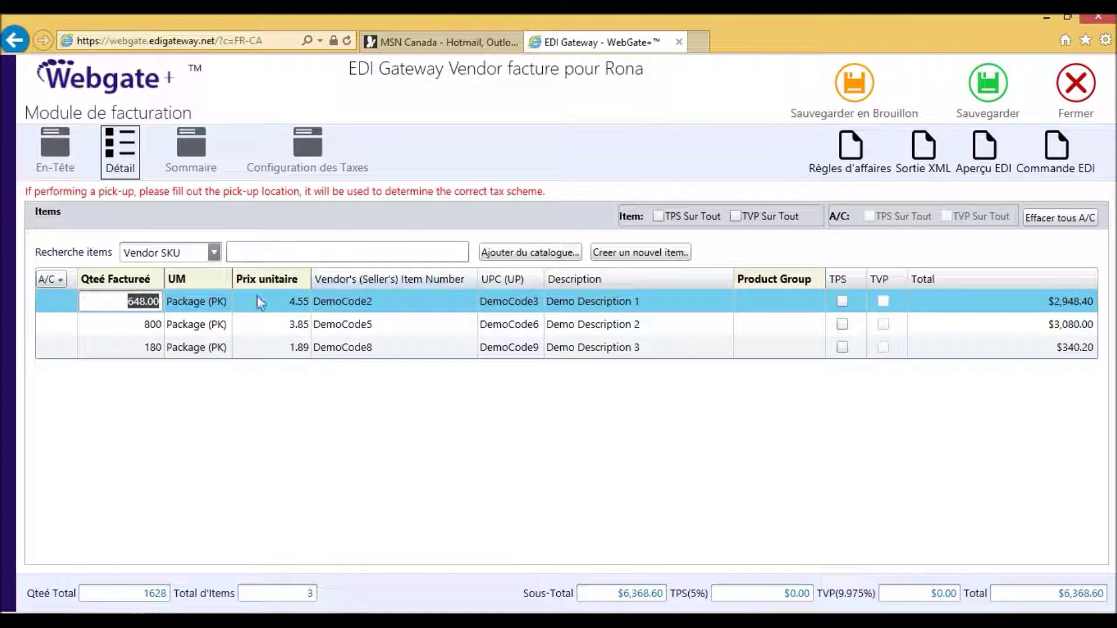
click(274, 300)
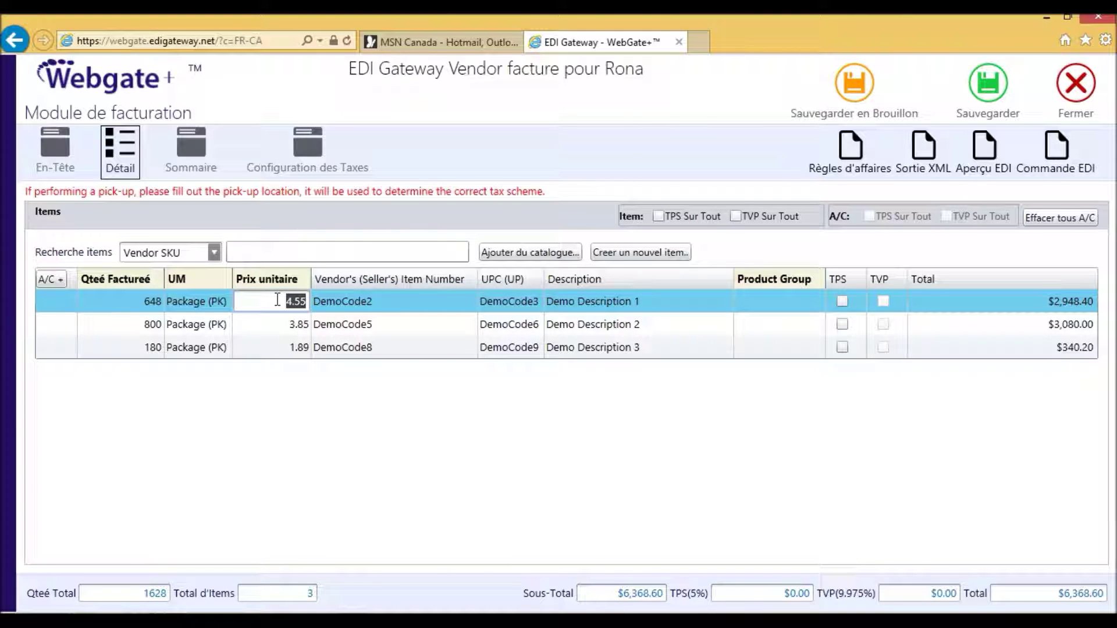
click(93, 302)
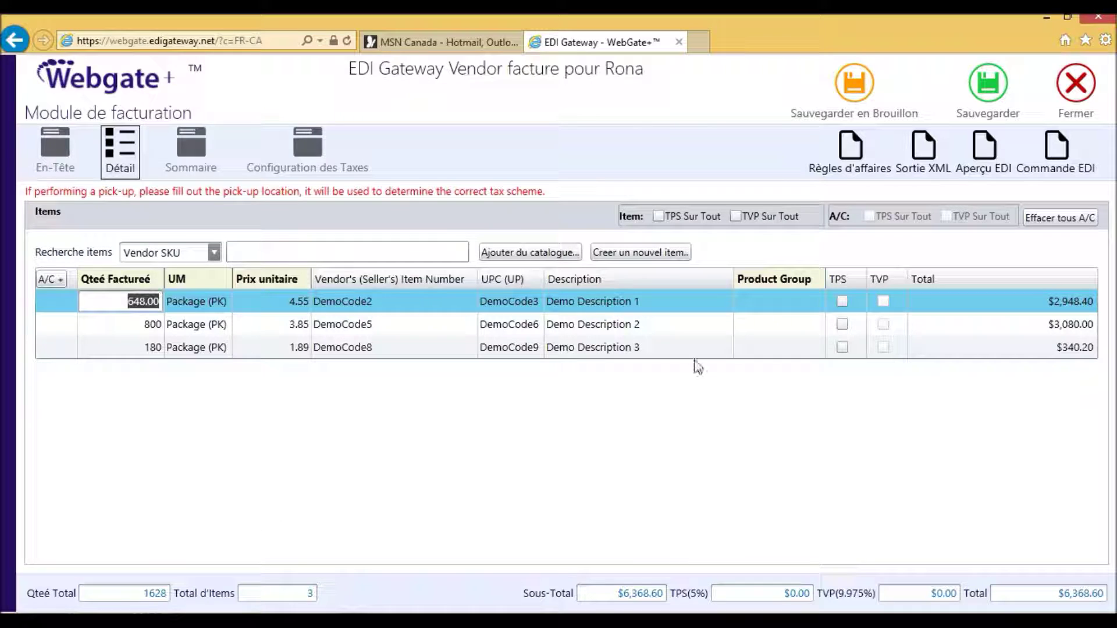
Toggle the TPS/TVP Sur Tout and row tax checkboxes, leaving all three lines untaxed.
click(659, 217)
click(736, 217)
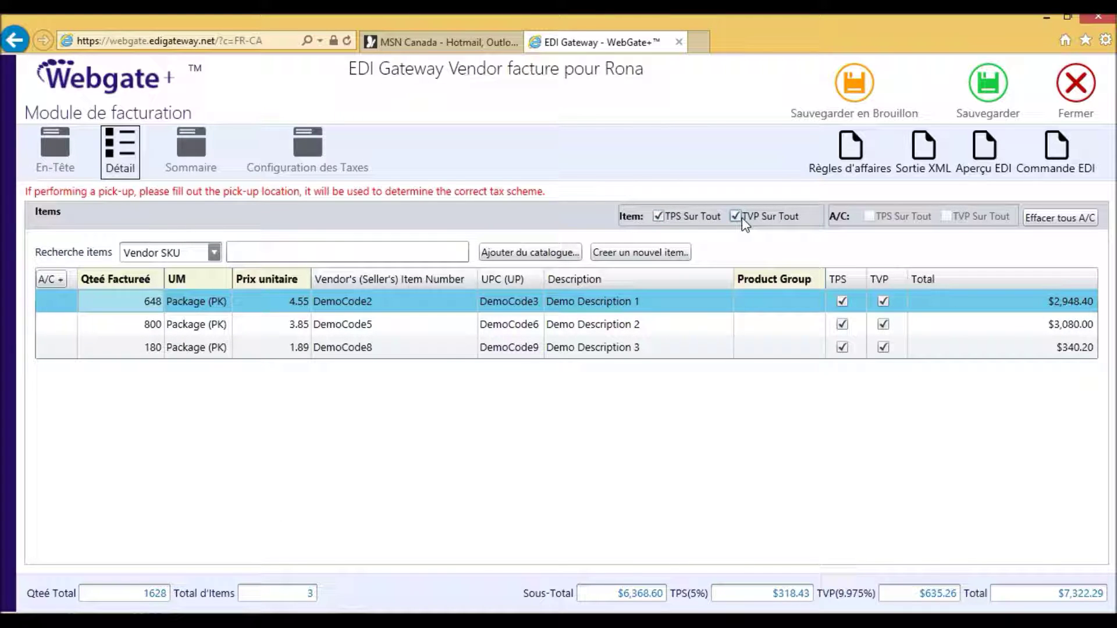
click(736, 217)
click(659, 217)
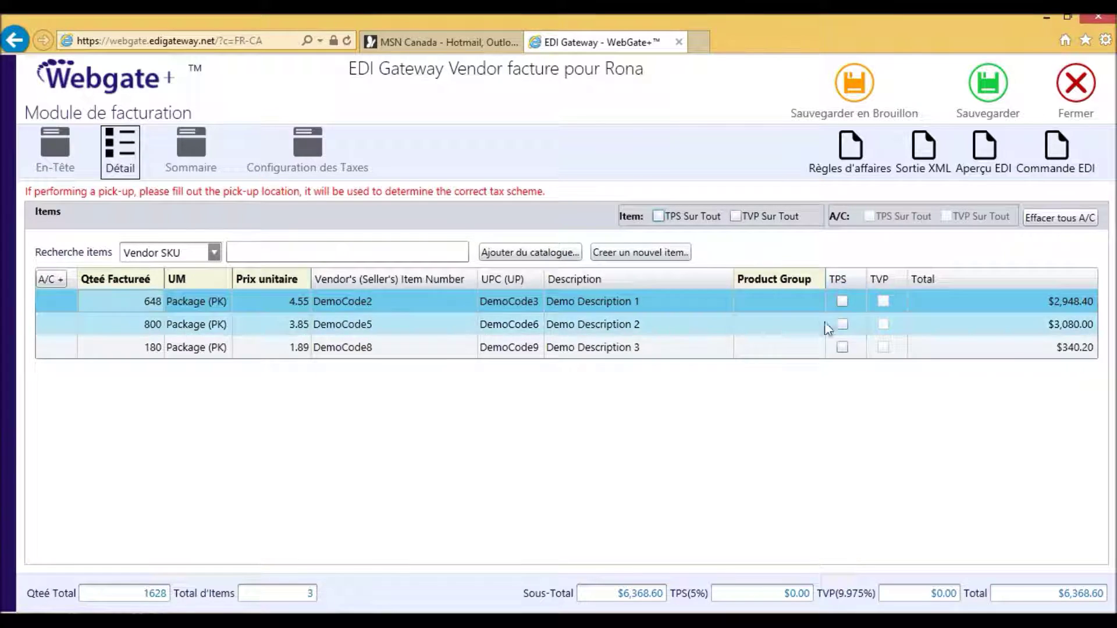
click(842, 301)
click(884, 301)
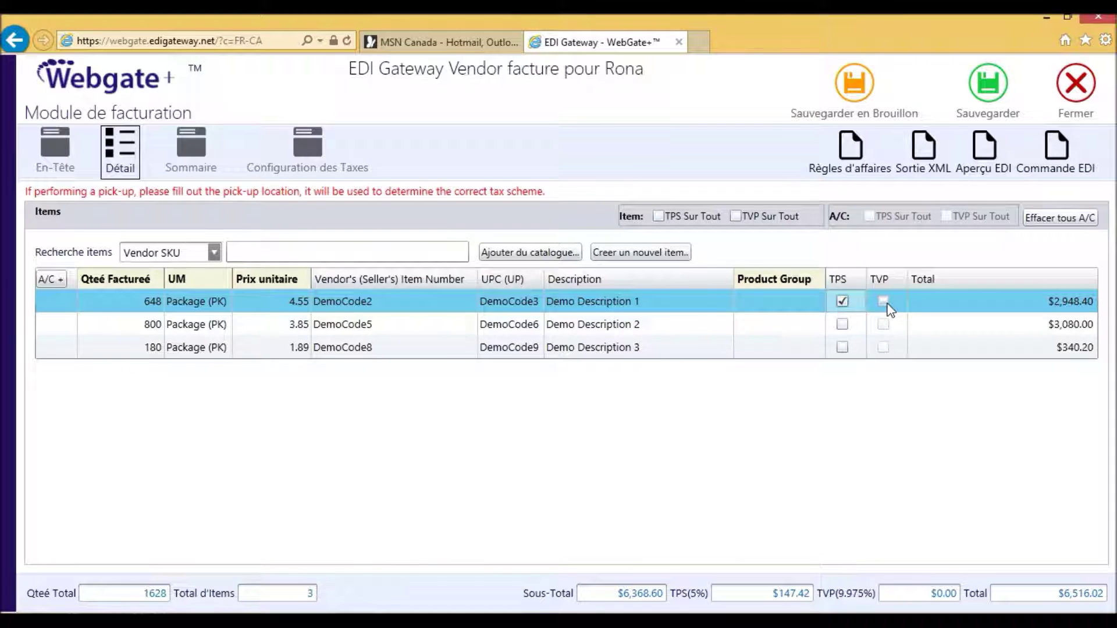
click(871, 324)
click(842, 324)
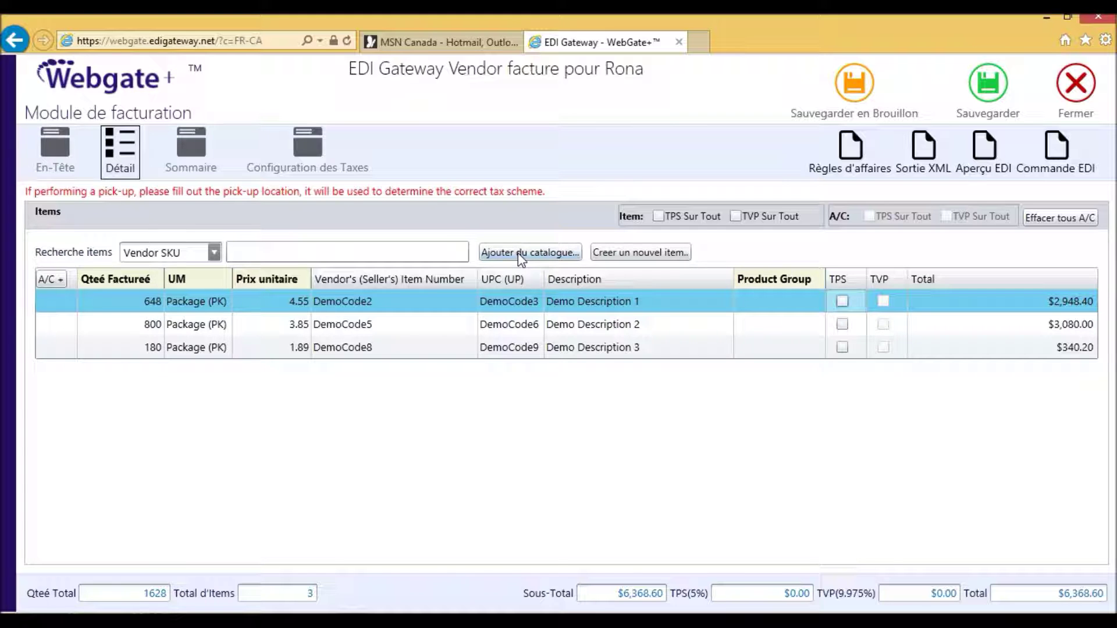
Add the catalogue item 160-1234 RONA TESTING EAN OR UPC to the invoice.
click(521, 254)
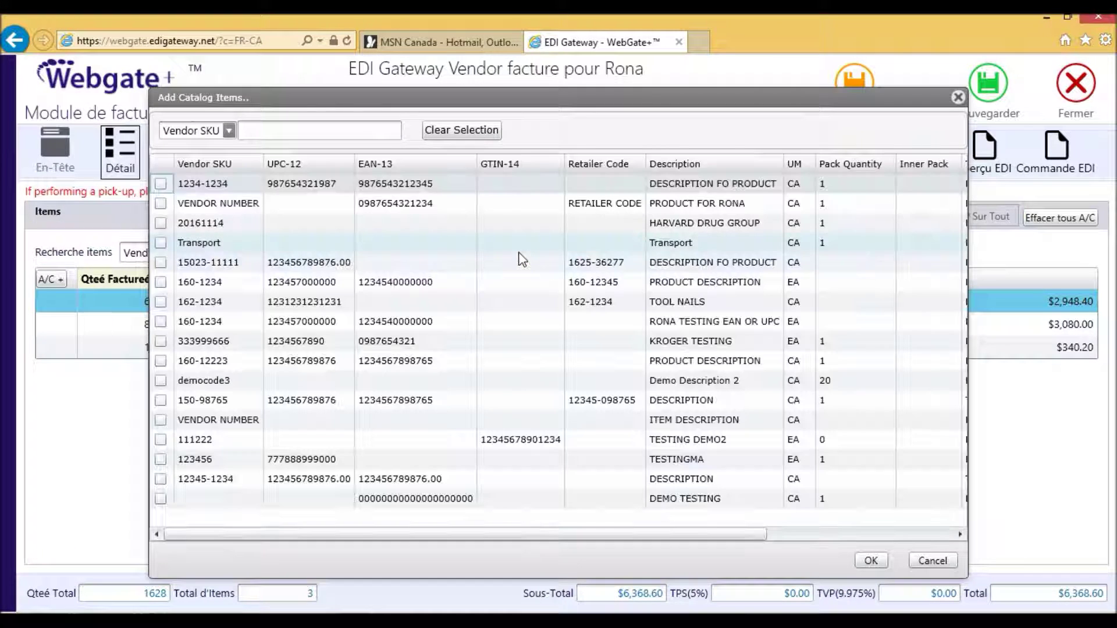
click(161, 321)
click(875, 561)
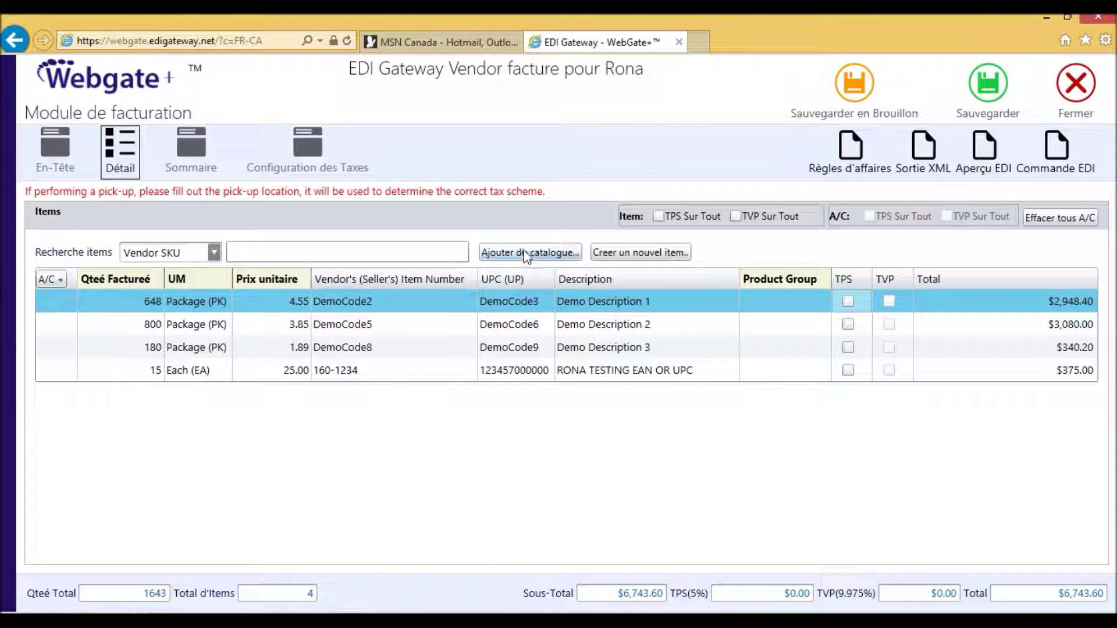
click(640, 253)
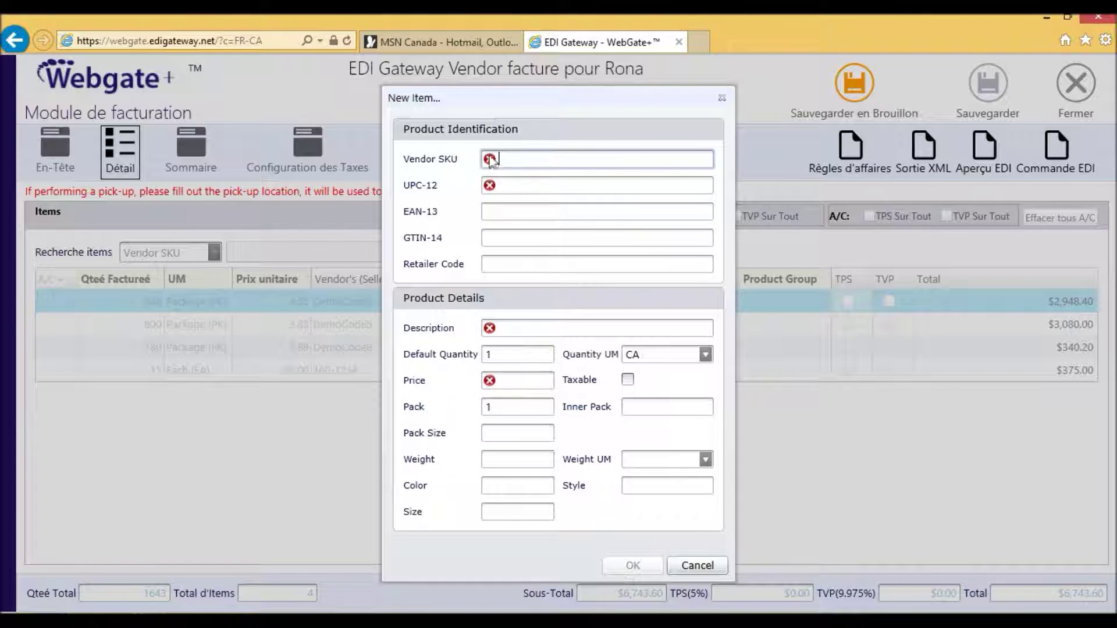
mouse_move(490, 165)
text(160-1111111)
click(542, 184)
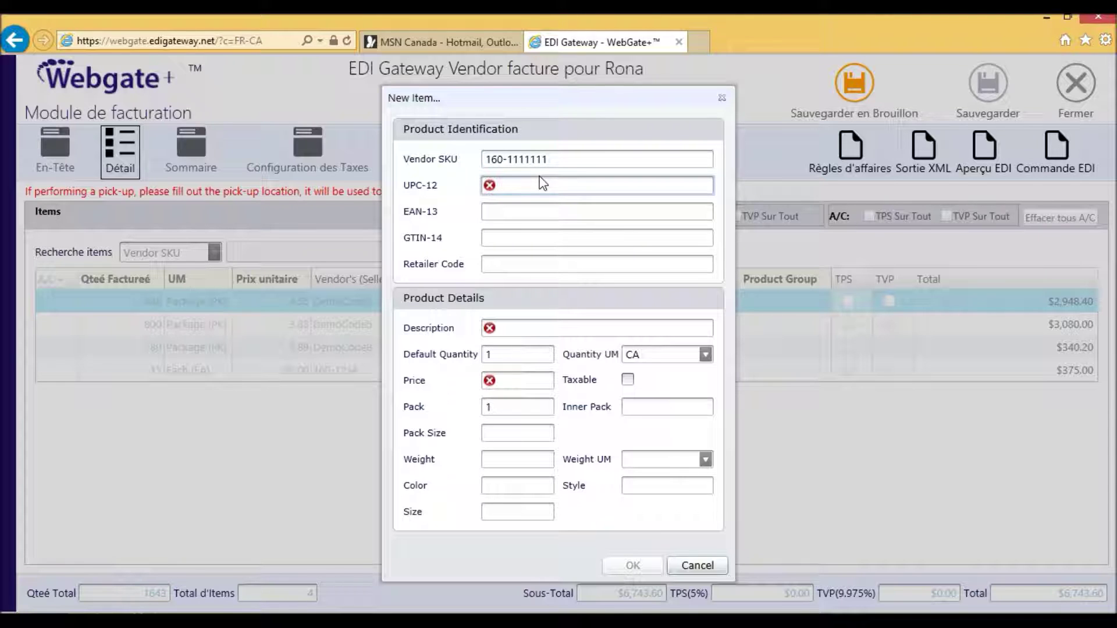
text(123456789876)
click(521, 330)
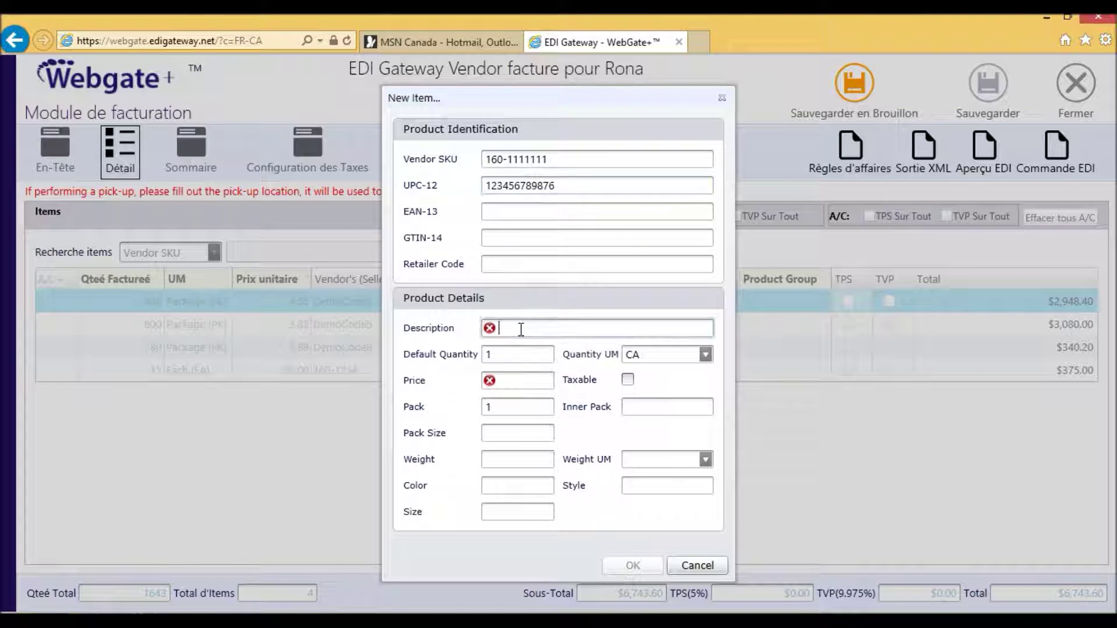
text(PRODUIT POUR RONA)
click(517, 381)
text(25)
click(646, 564)
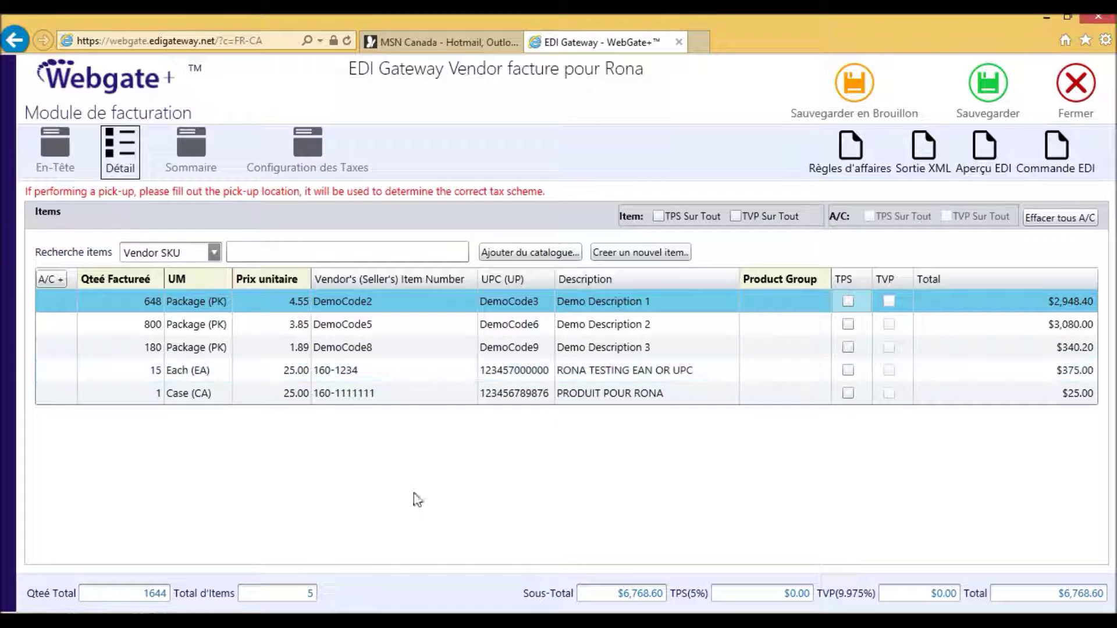
Add a $1.00 allowance with code A260 (Advertising Allowance) to the DemoCode2 line.
click(130, 297)
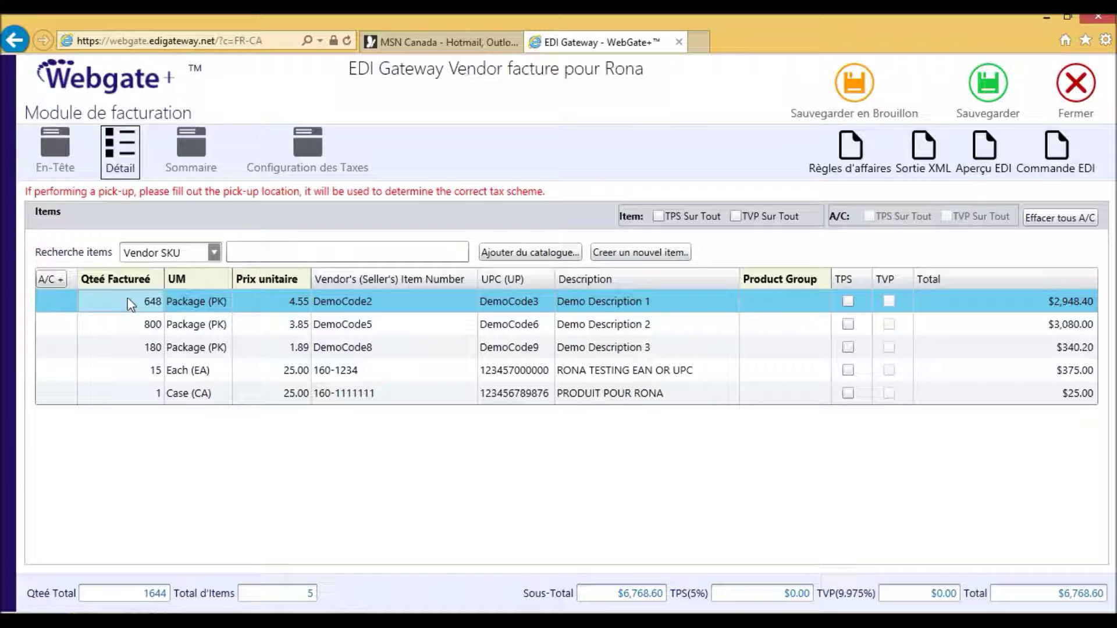
right_click(127, 298)
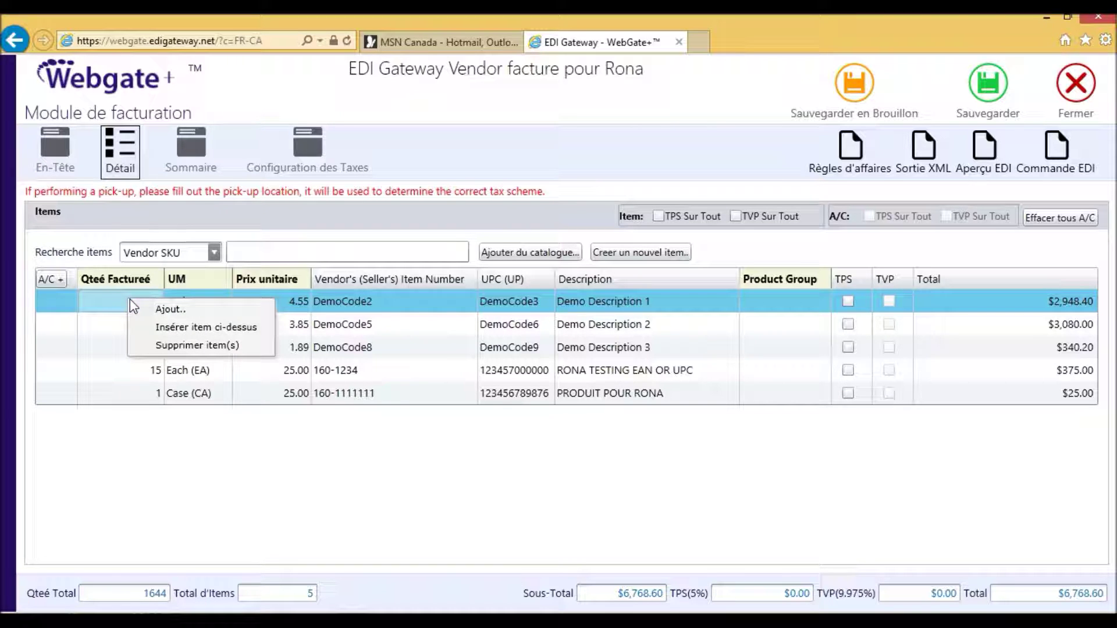
click(177, 310)
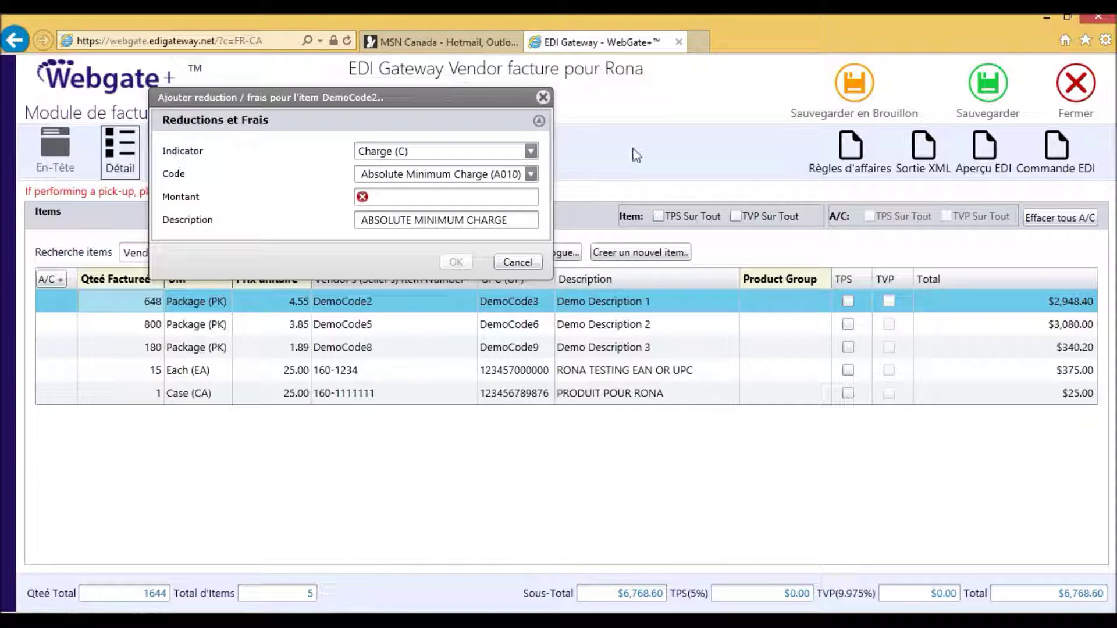
click(534, 152)
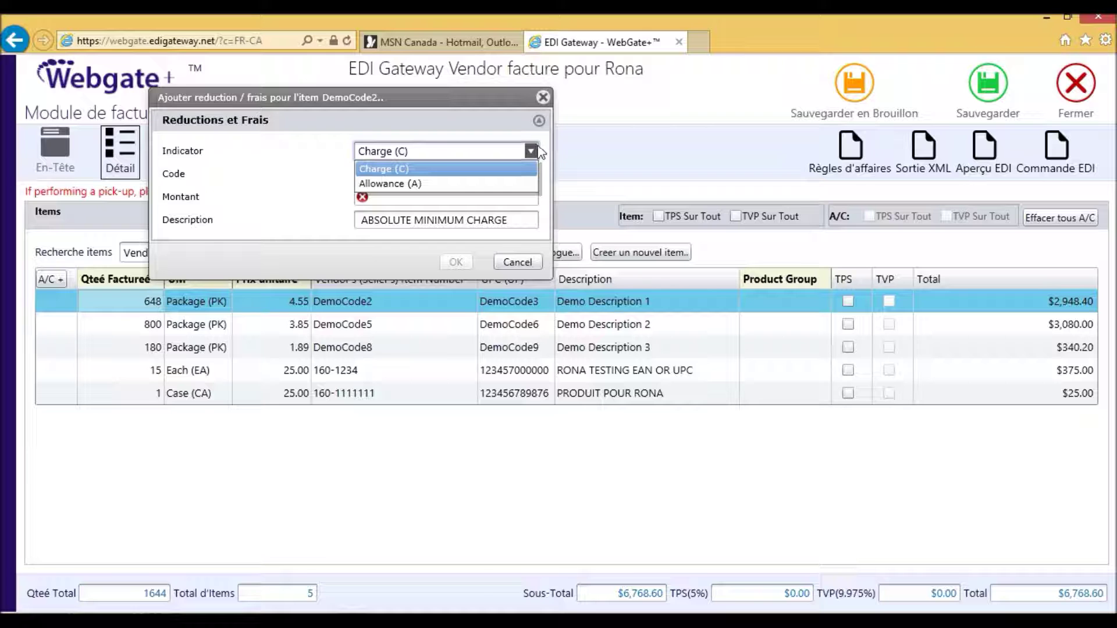
click(397, 185)
click(459, 174)
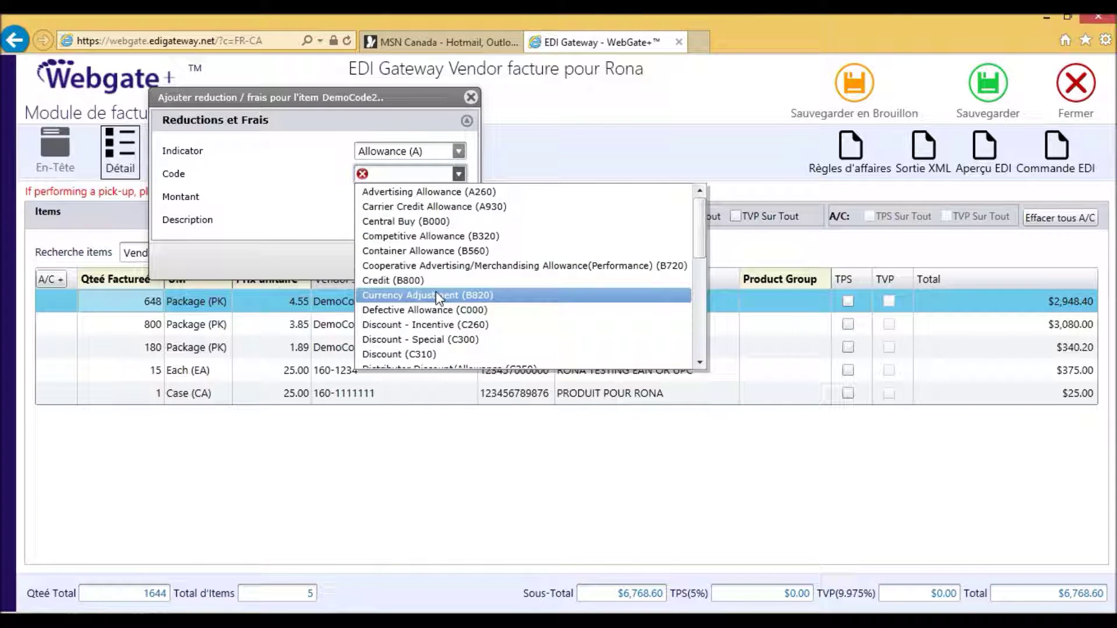
click(414, 192)
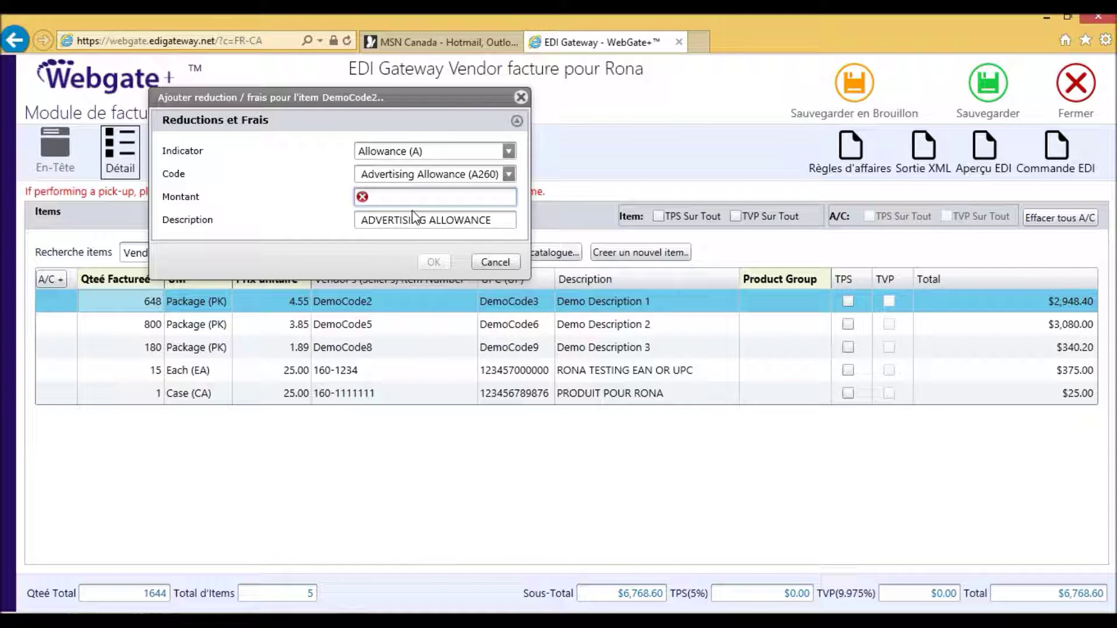
text(1)
click(437, 262)
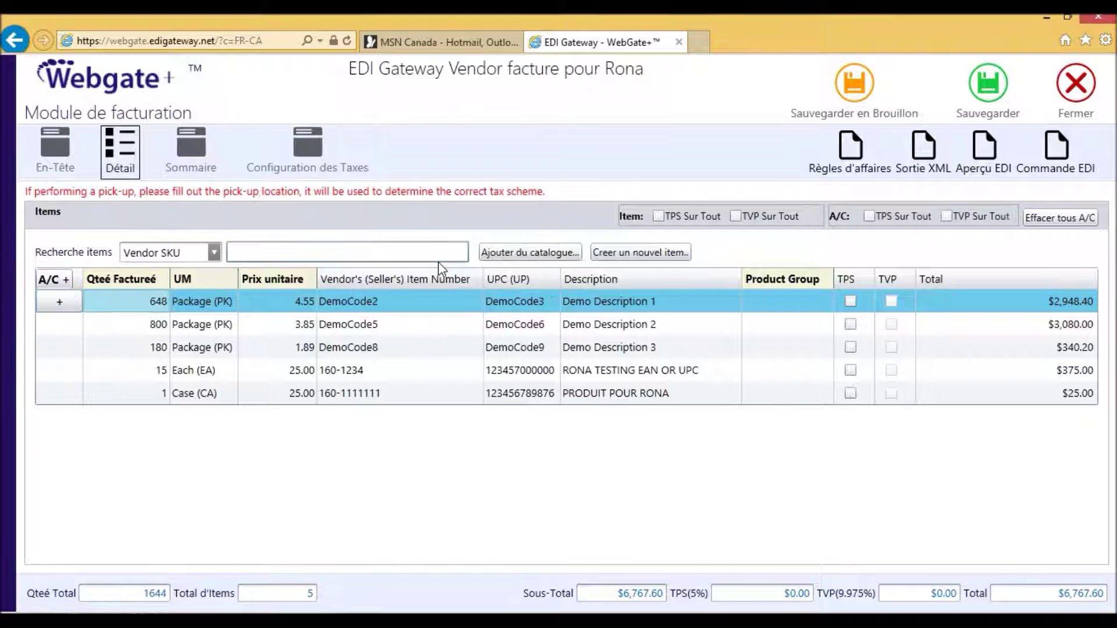
Tick TPS and TVP Sur Tout for both the item lines and the allowances/charges.
click(60, 305)
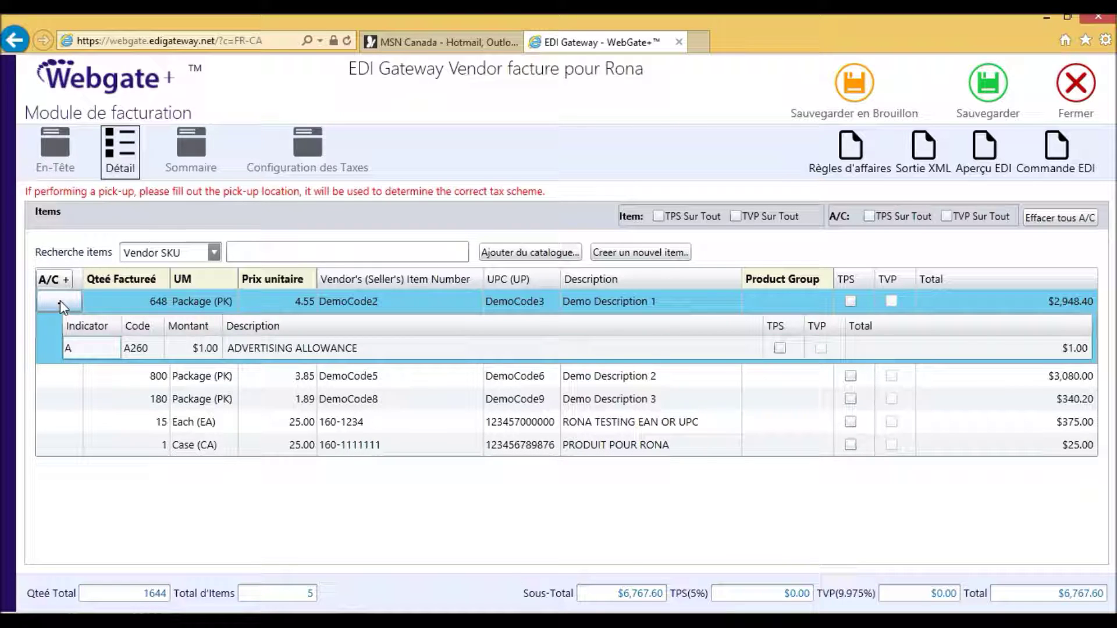
click(78, 346)
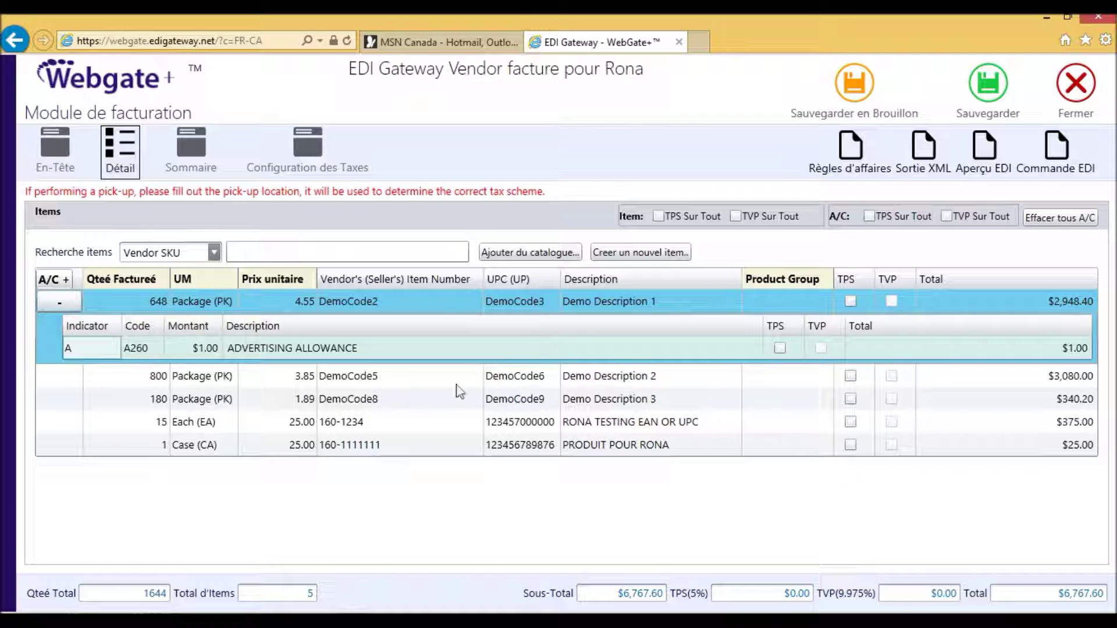
click(657, 216)
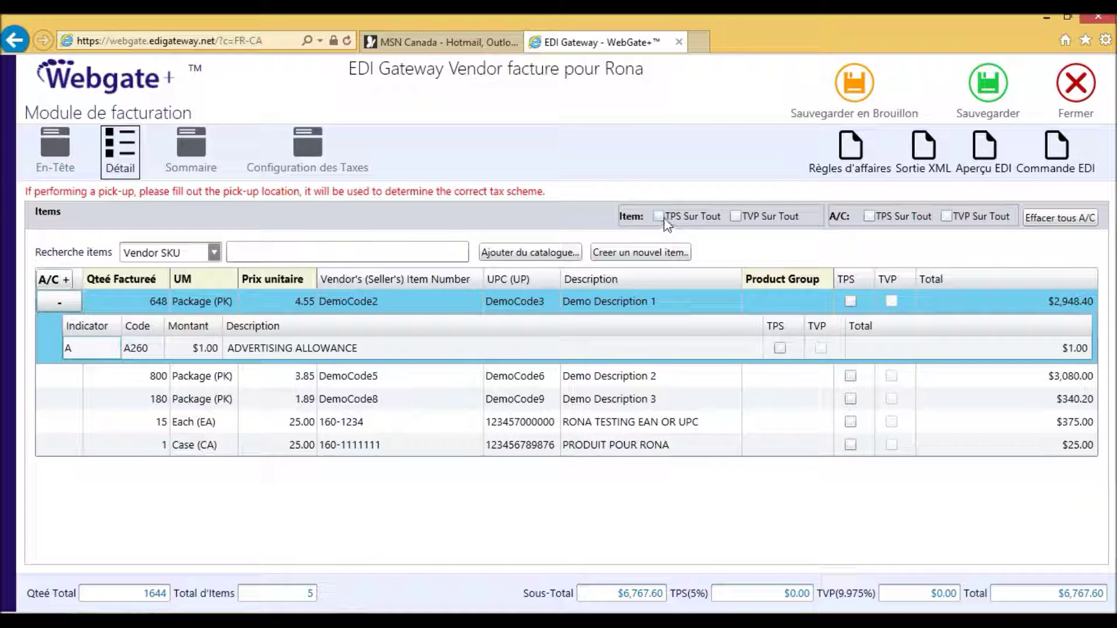
click(741, 218)
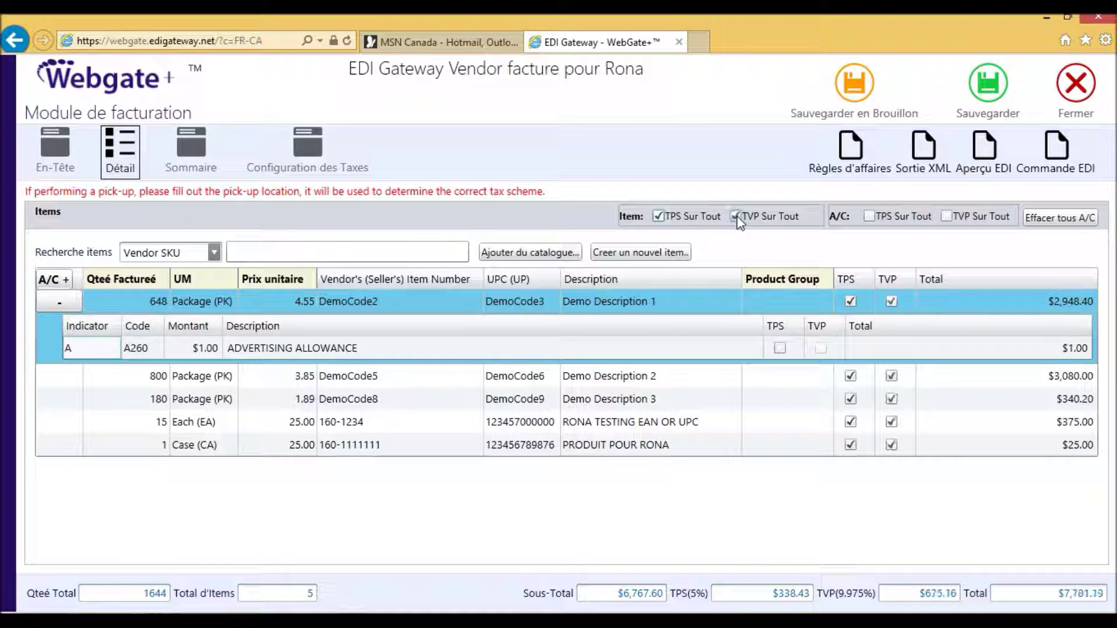
click(869, 217)
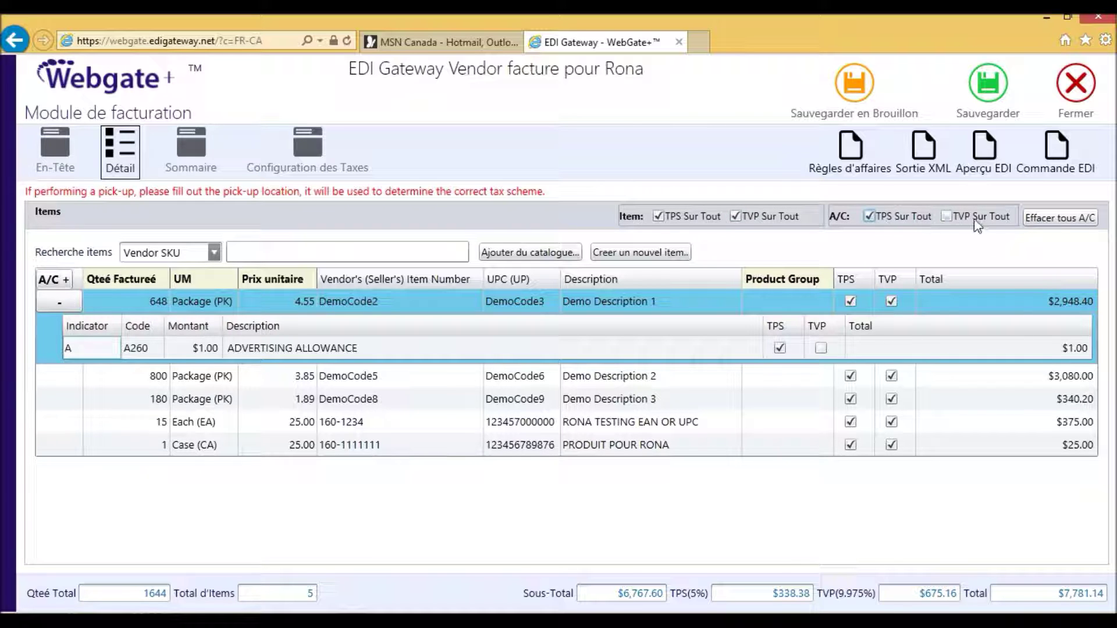
click(955, 222)
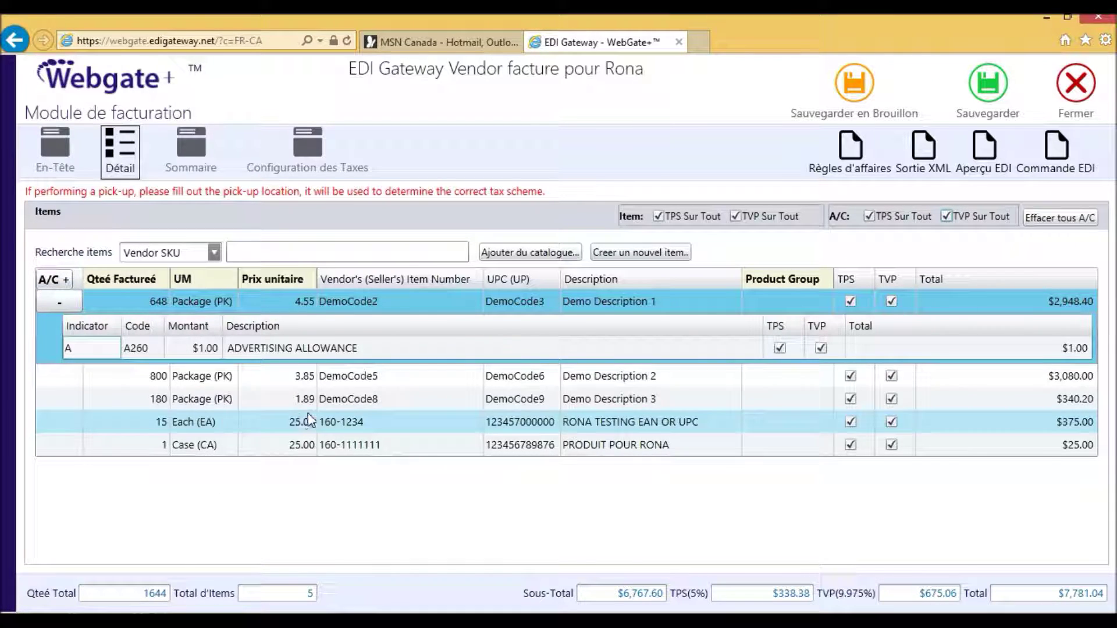
Add a $5.00 Absolute Minimum Charge (A010) to the DemoCode5 line.
click(153, 380)
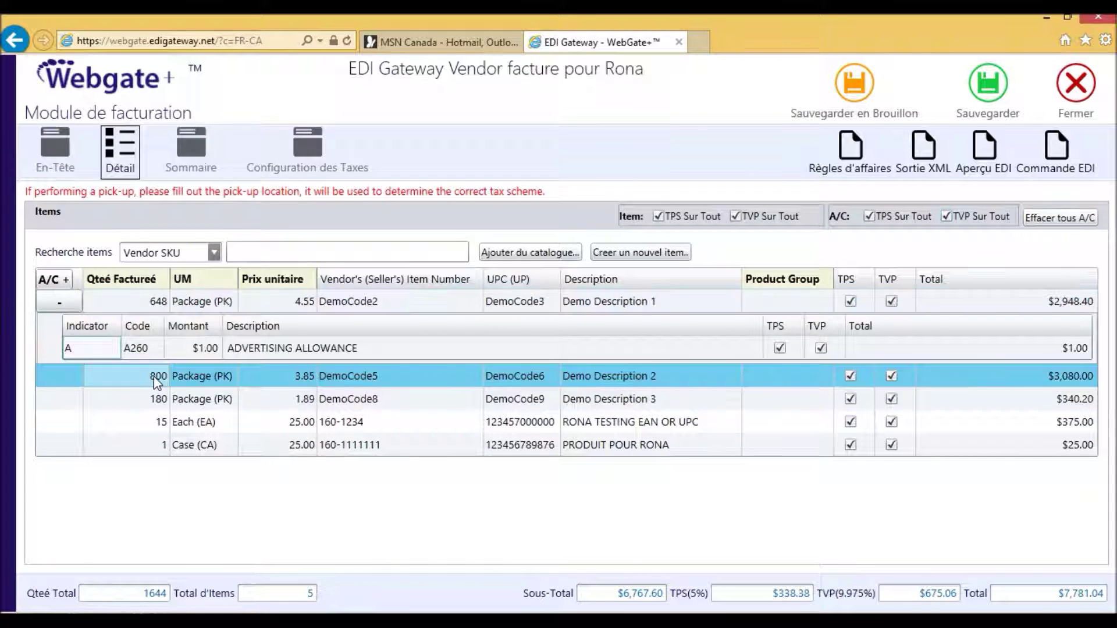
right_click(159, 384)
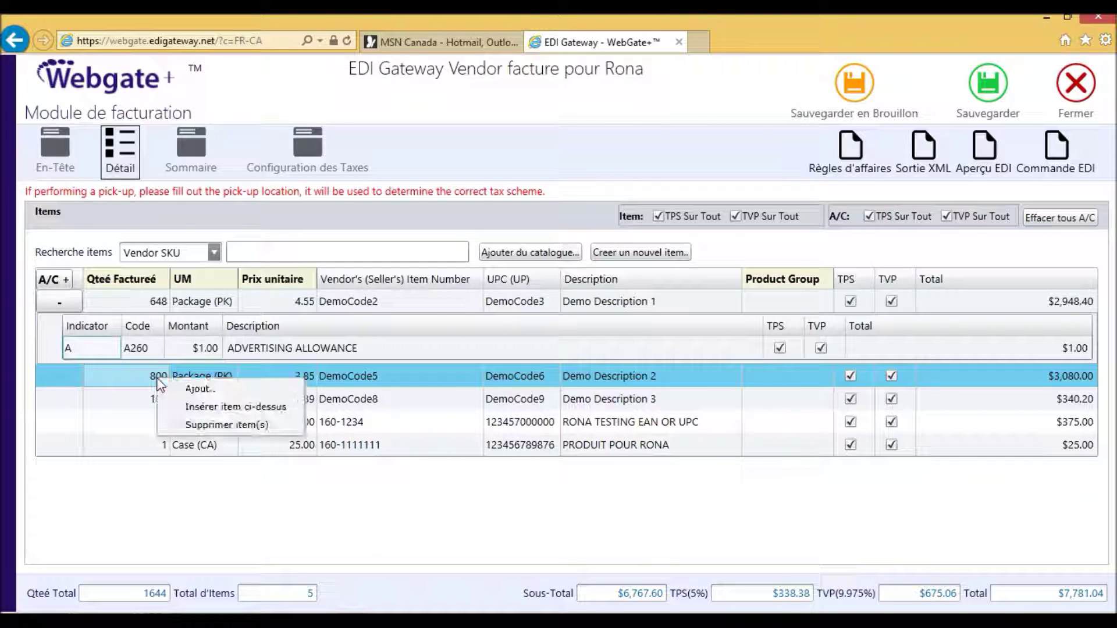
click(201, 389)
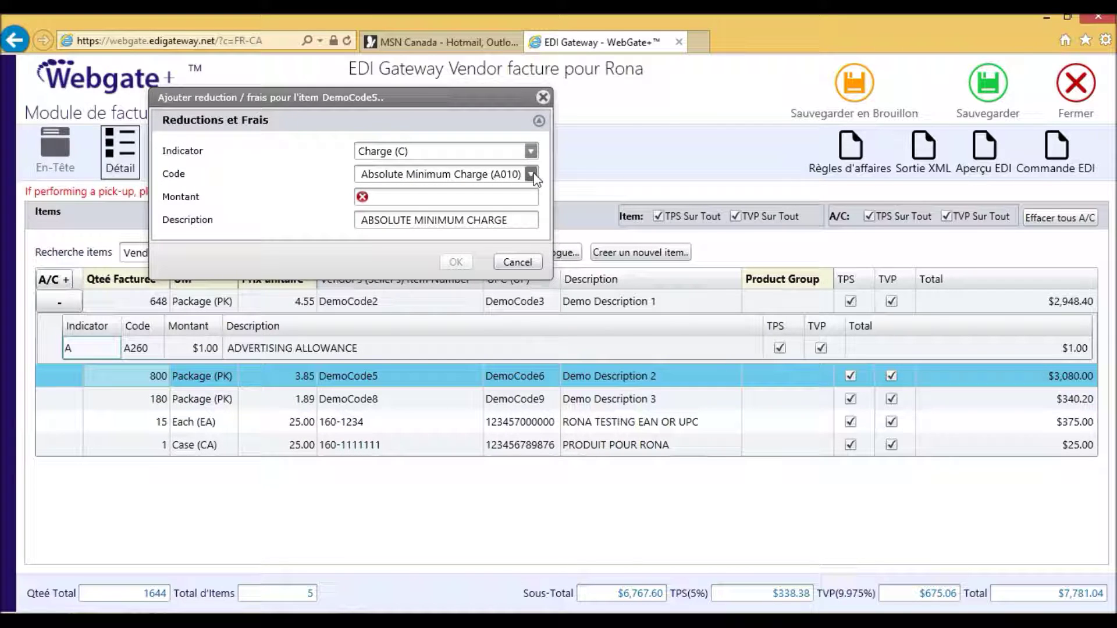
click(406, 197)
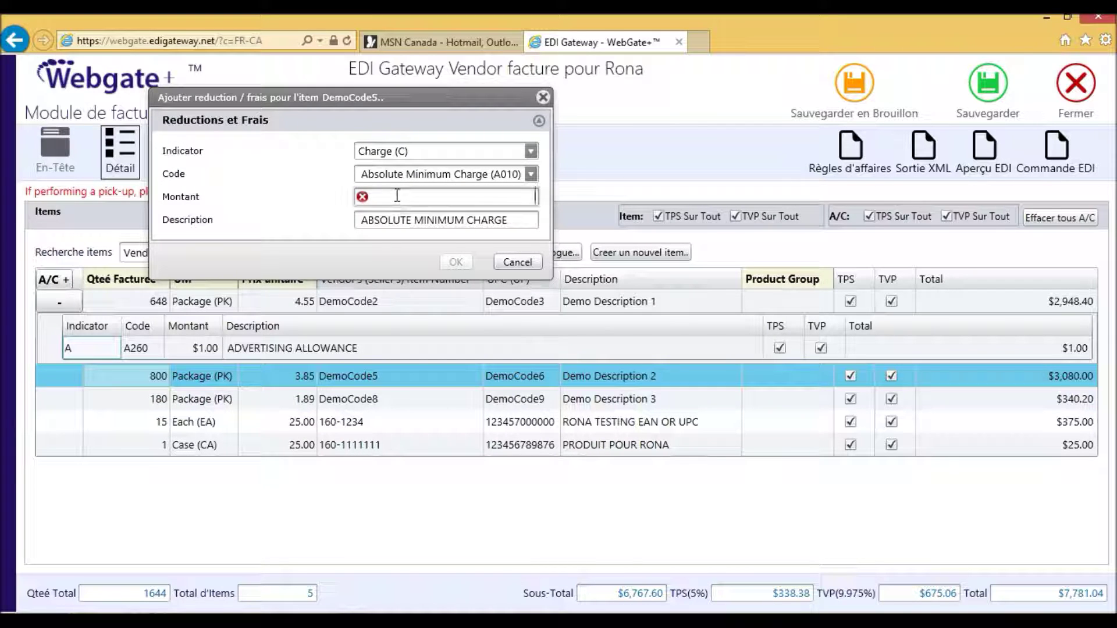
click(531, 174)
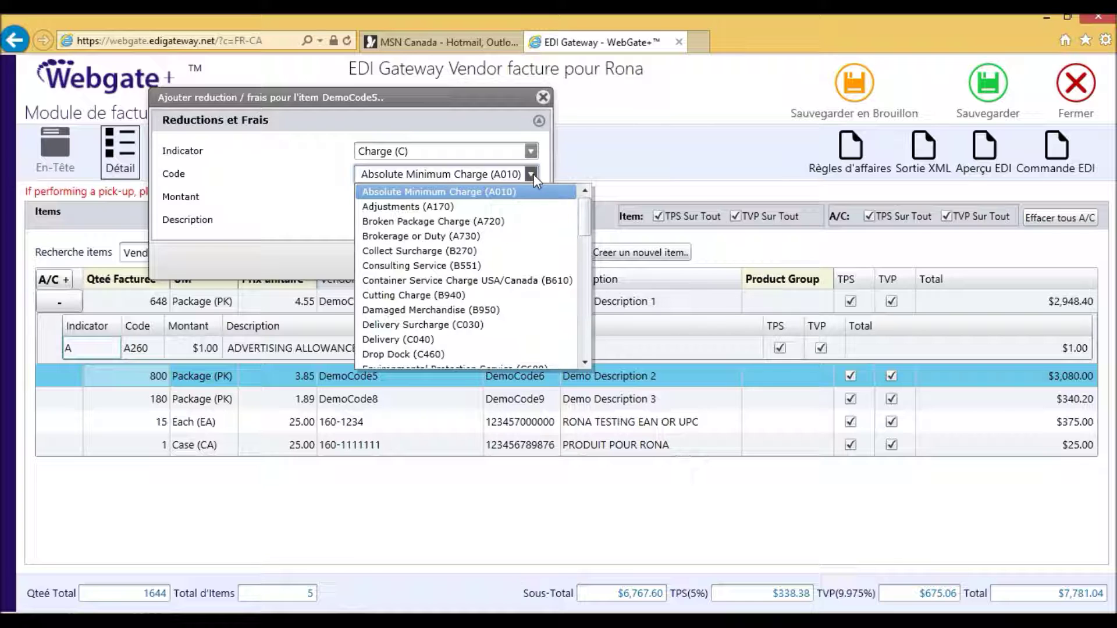
click(533, 174)
click(415, 202)
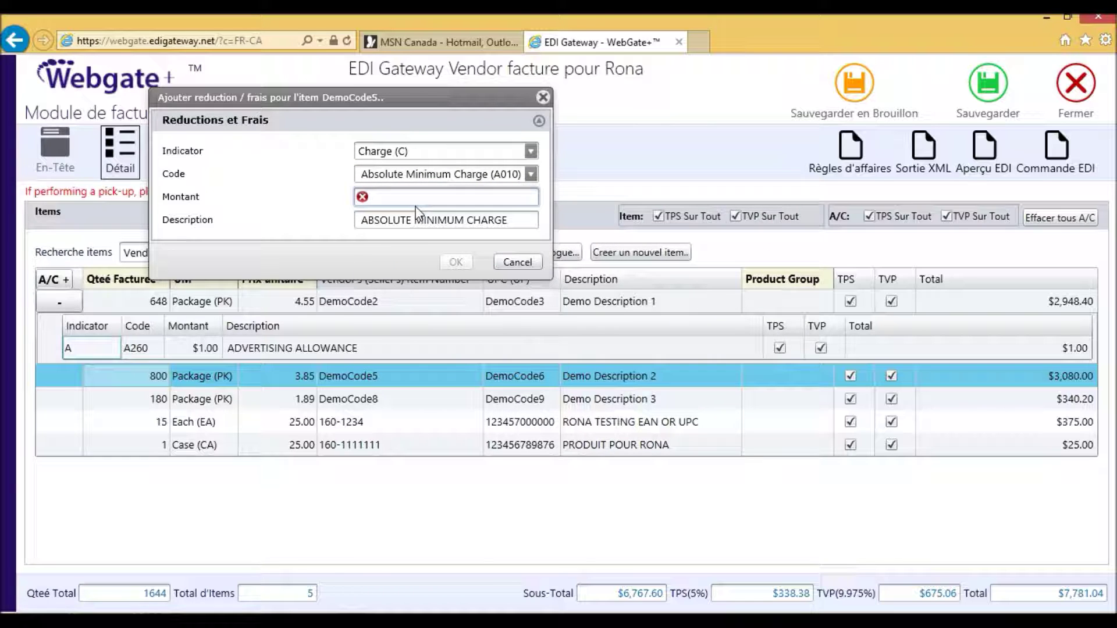
text(5)
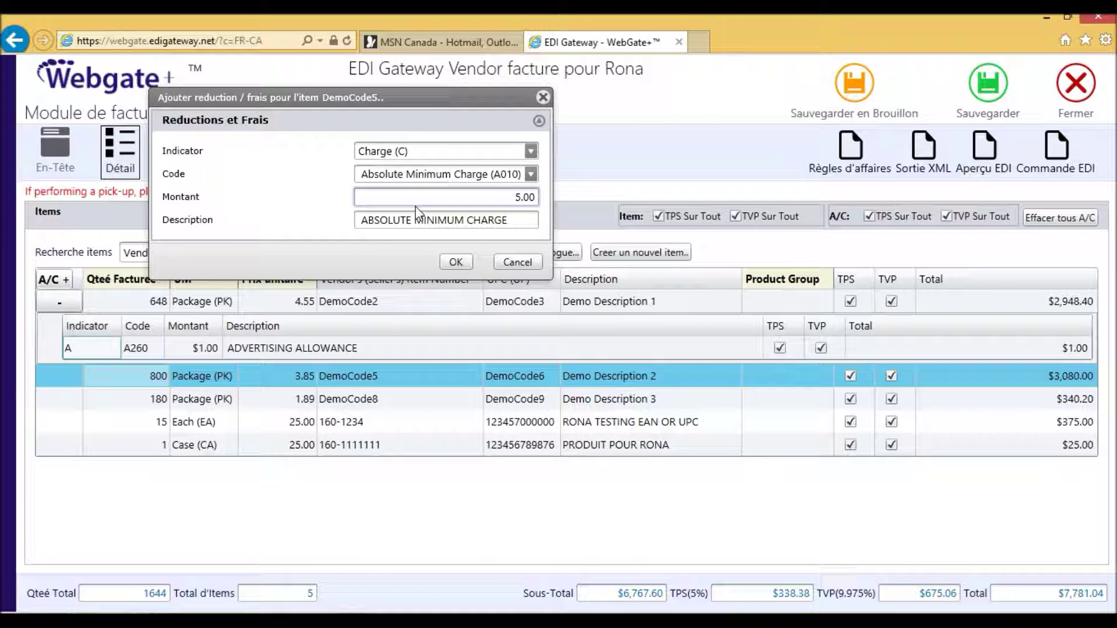
click(455, 262)
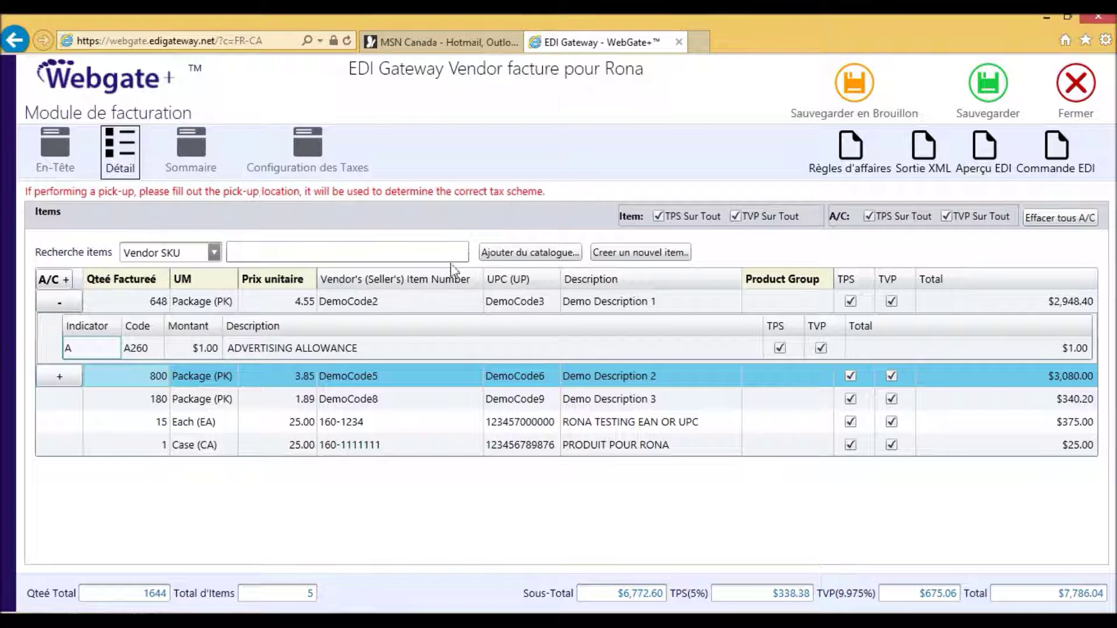
Make the DemoCode5 A010 charge subject to TPS and TVP, then go to Sommaire.
click(58, 379)
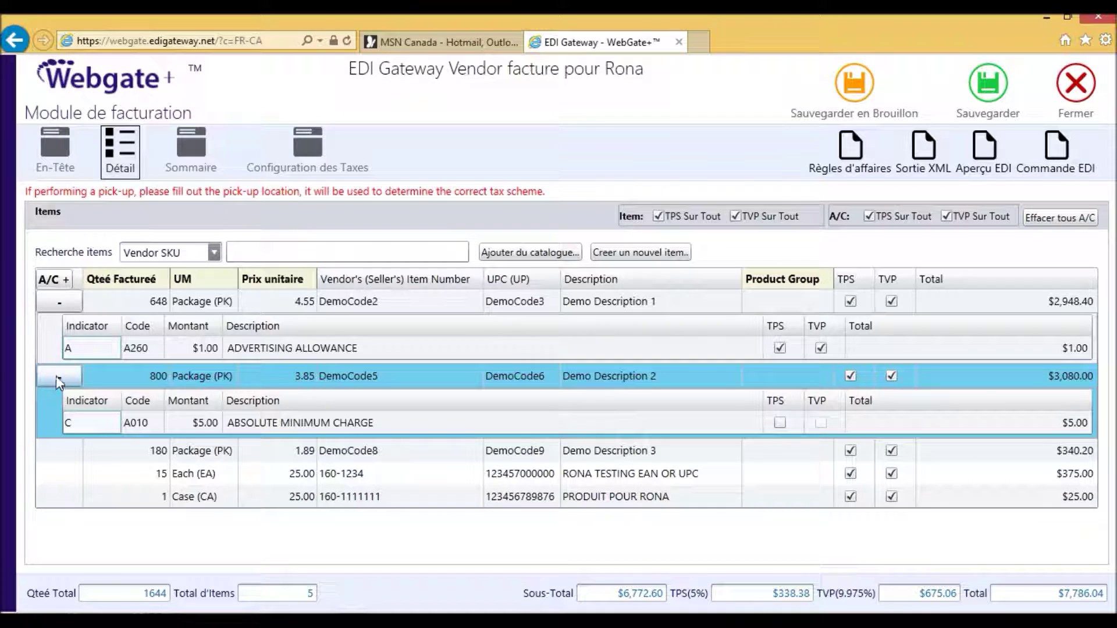
click(780, 421)
click(822, 423)
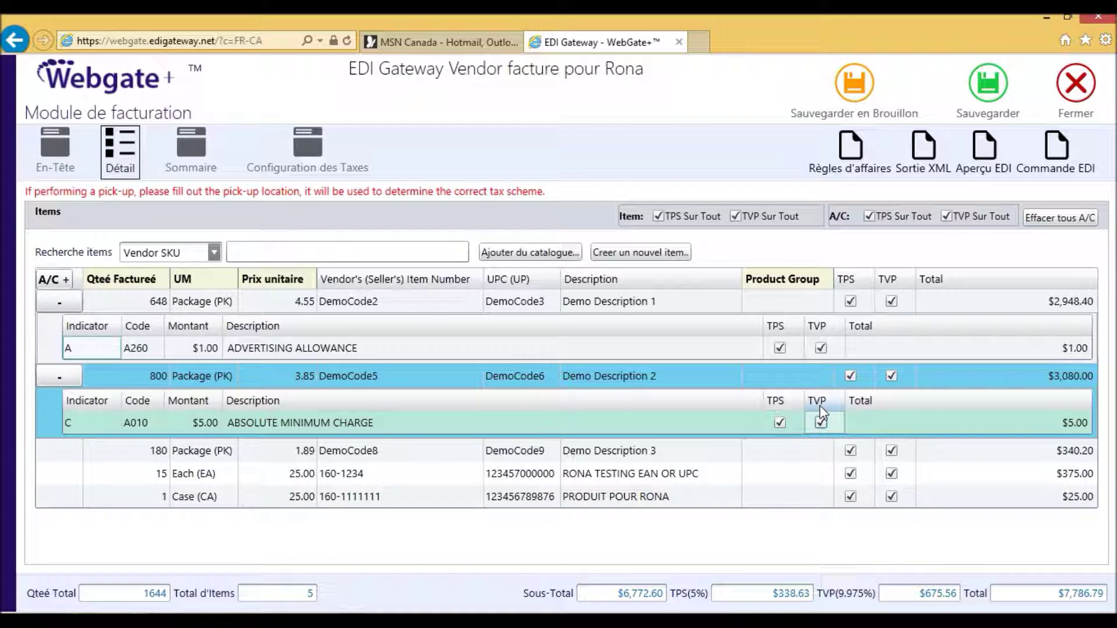
click(194, 148)
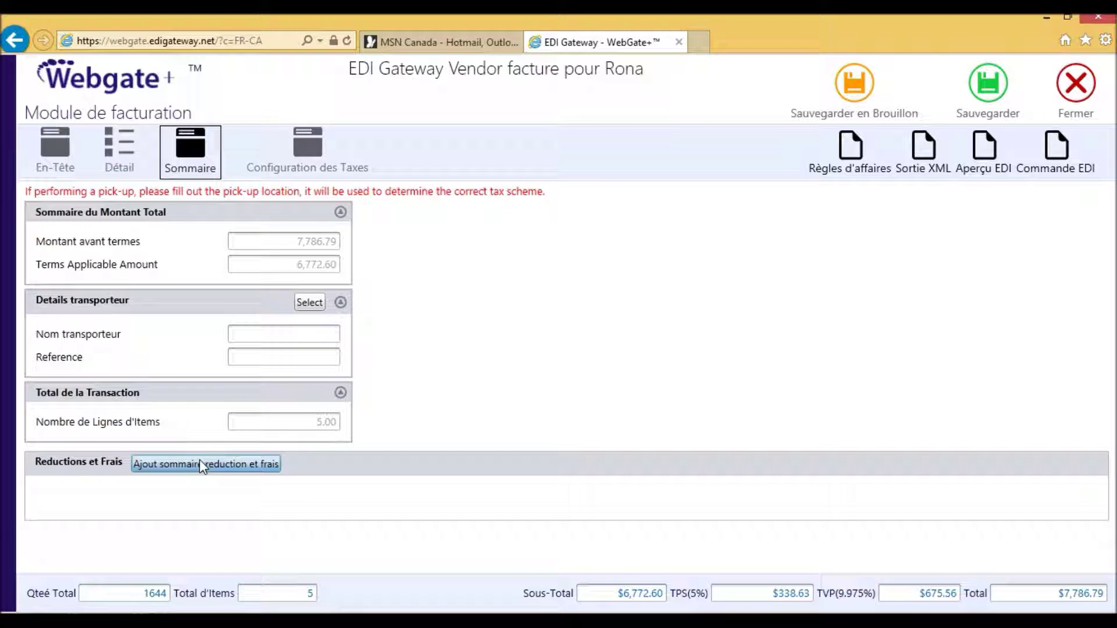
Add a $30.00 A010 summary charge with TPS and TVP, then view Configuration des Taxes.
click(202, 466)
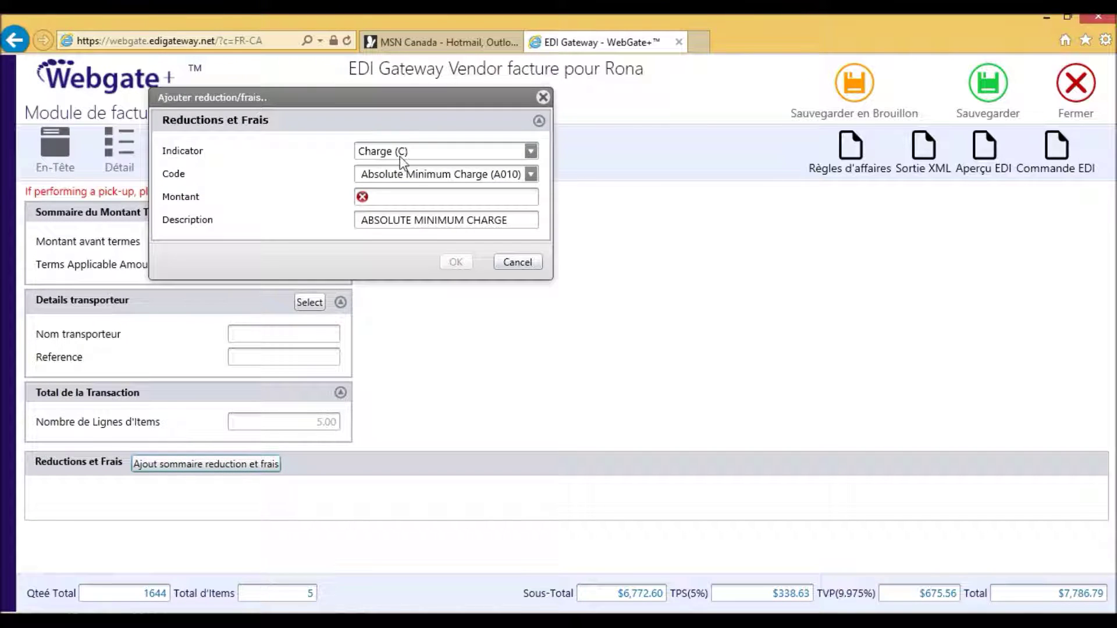
click(376, 196)
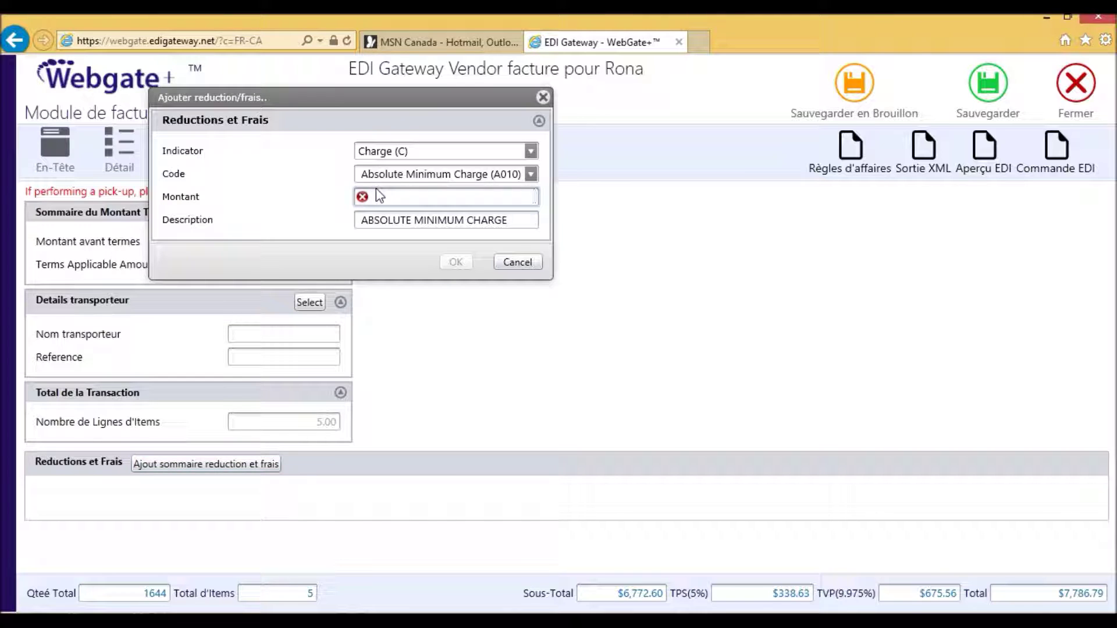
text(30.00)
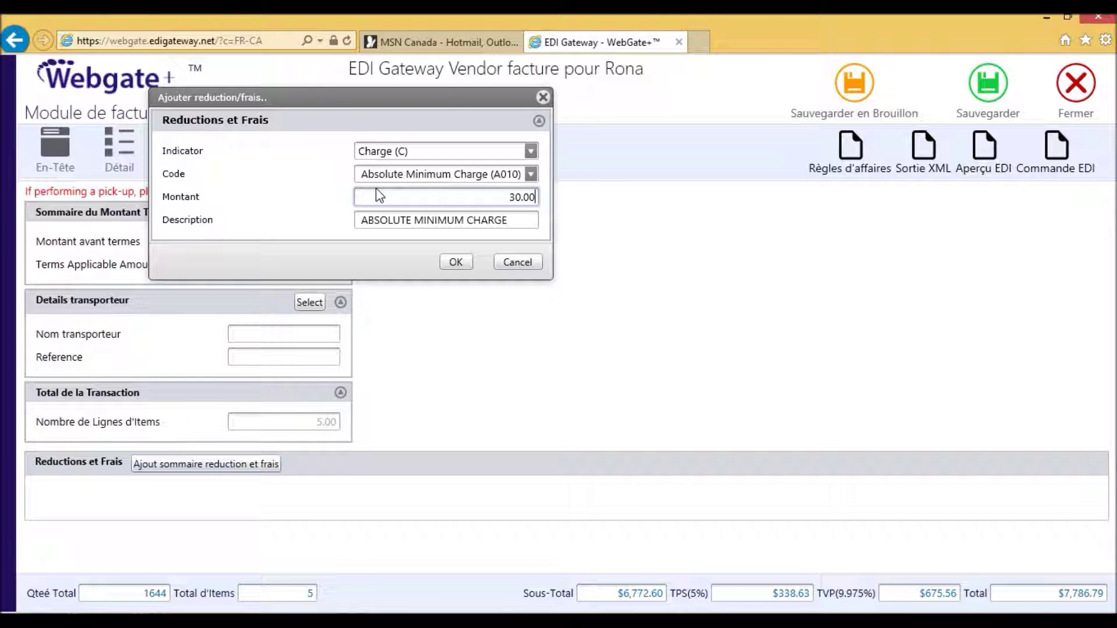
click(455, 263)
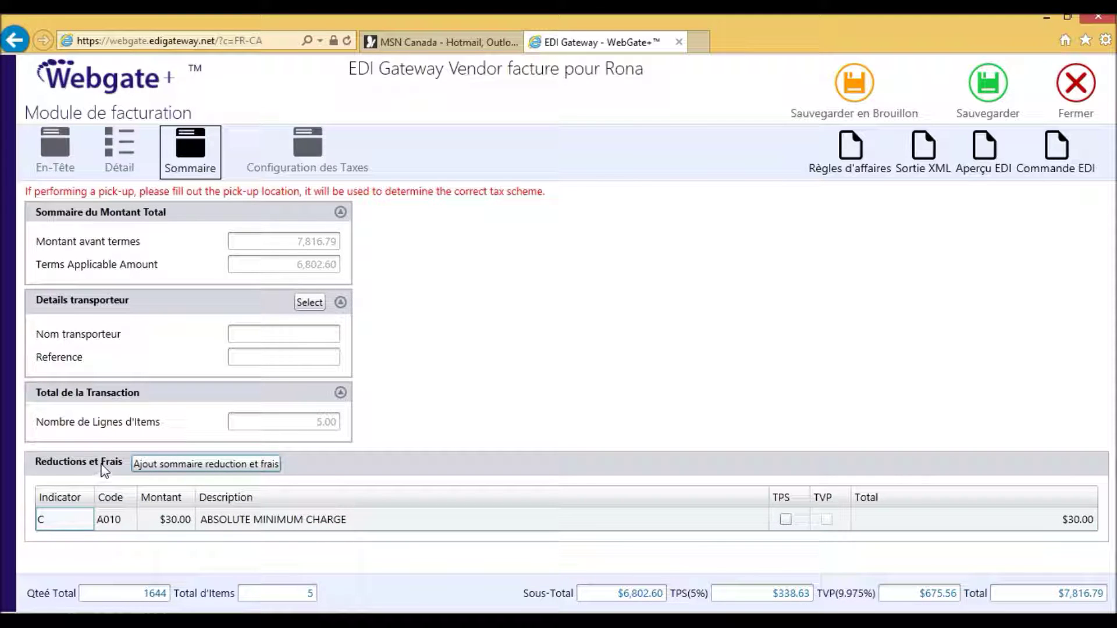
click(786, 520)
click(826, 521)
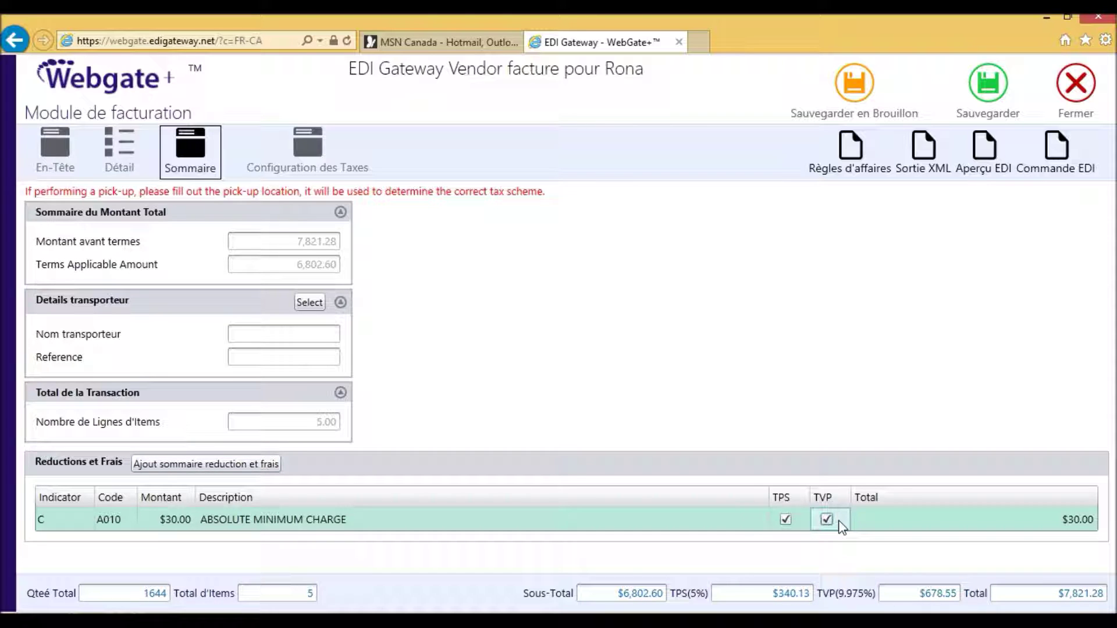
click(309, 148)
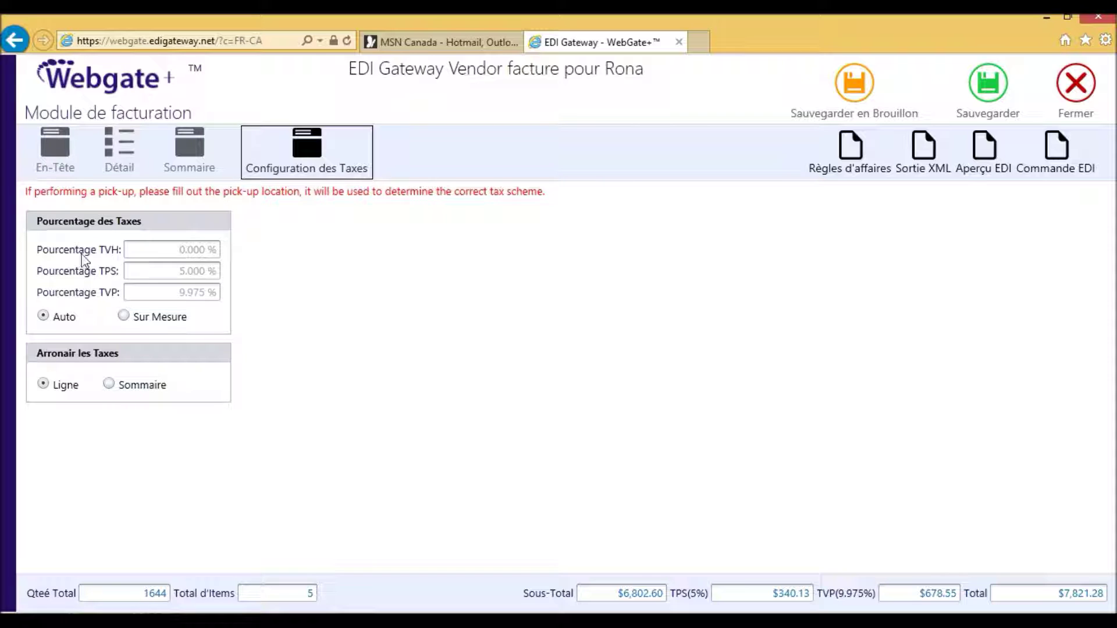
Keep tax percentages on Auto (TVH 0.000%, TPS 5.000%, TVP 9.975%) and return to the En-Tête header.
click(123, 315)
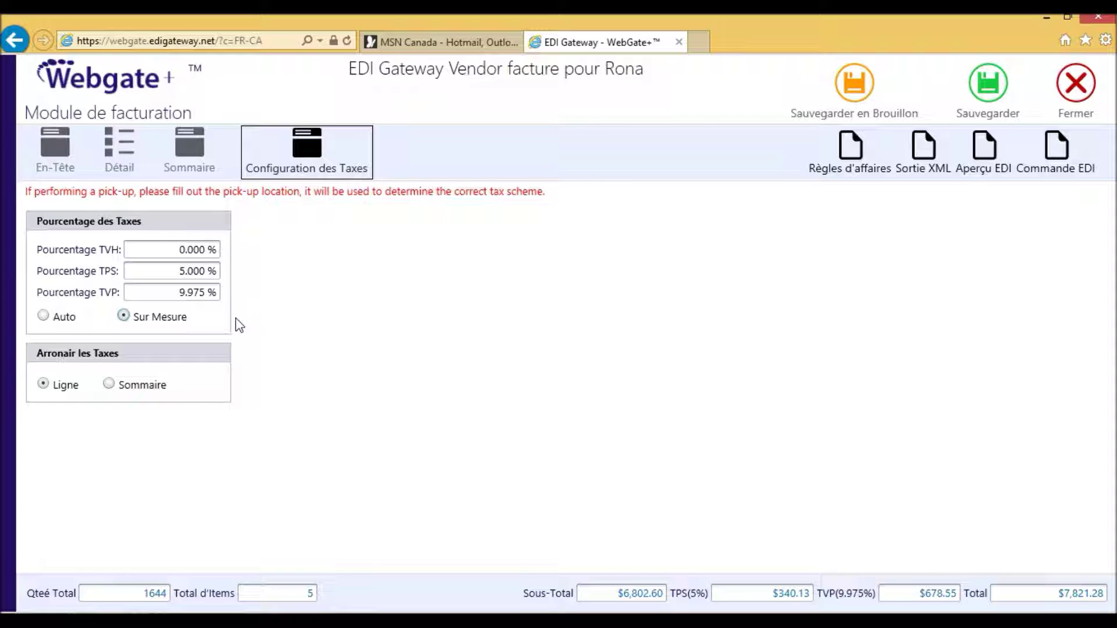
click(43, 317)
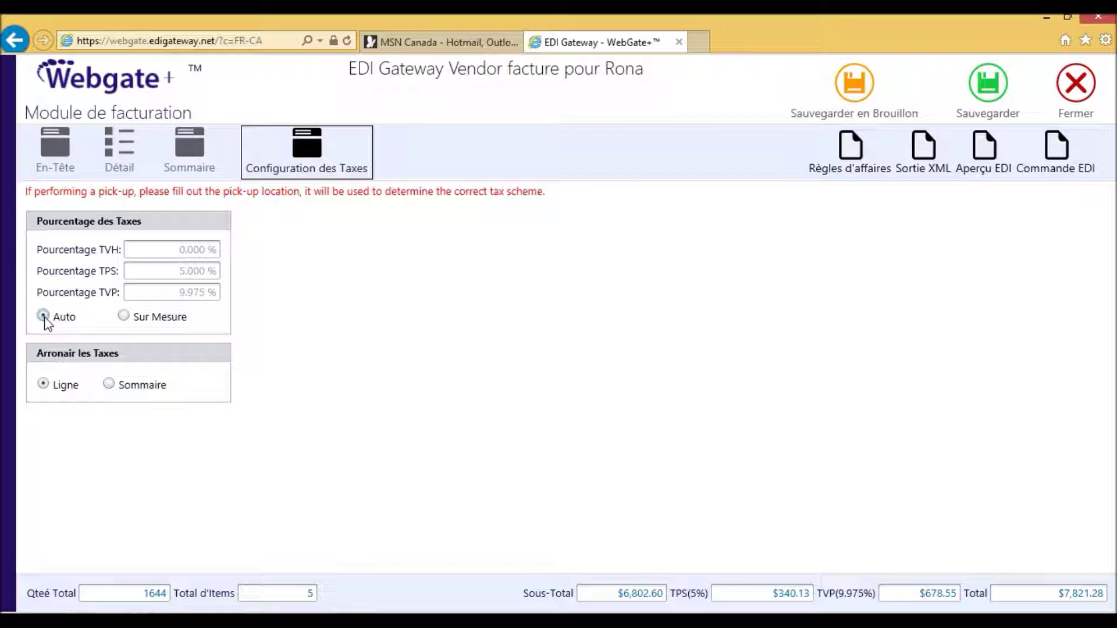
click(57, 149)
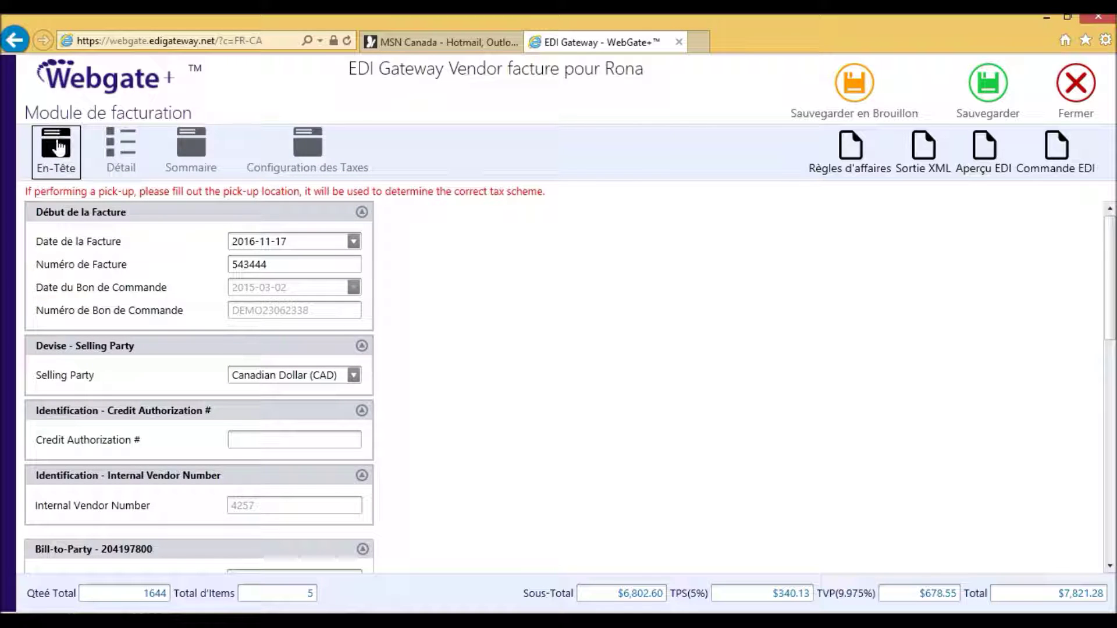
Calculate the Termes de Vente (due 2016-12-17, discount 136.05), then save and confirm the invoice as valid.
scroll(96, 266, down, 3)
scroll(98, 263, down, 5)
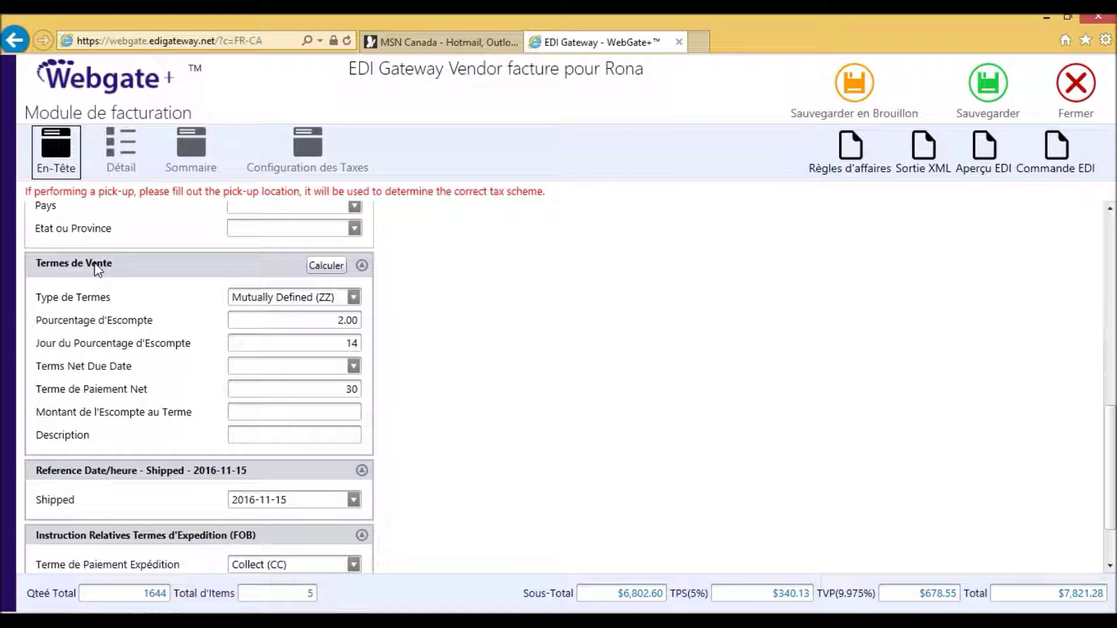
click(326, 264)
click(991, 92)
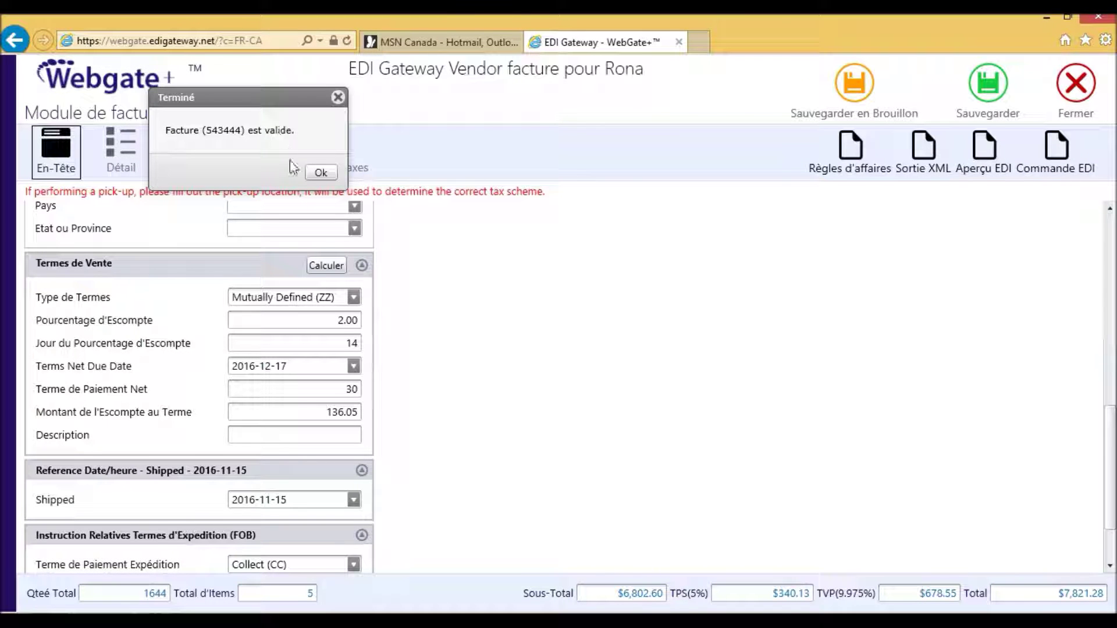
click(321, 173)
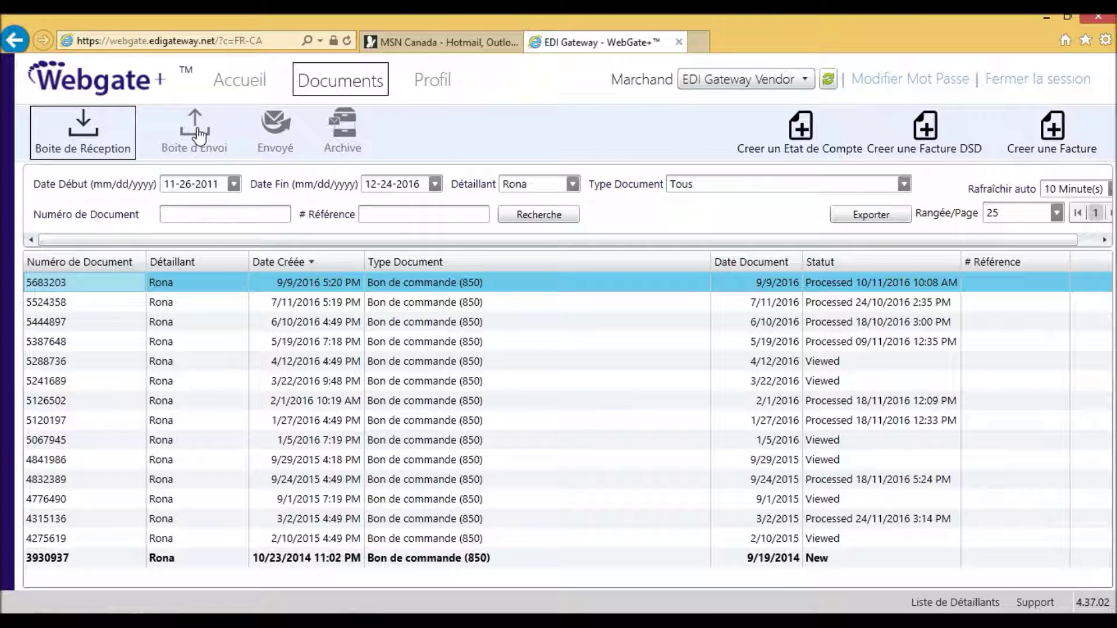
Send the valid $7,821.28 Rona invoice from the Boite d'Envoi with Envoyer.
click(200, 138)
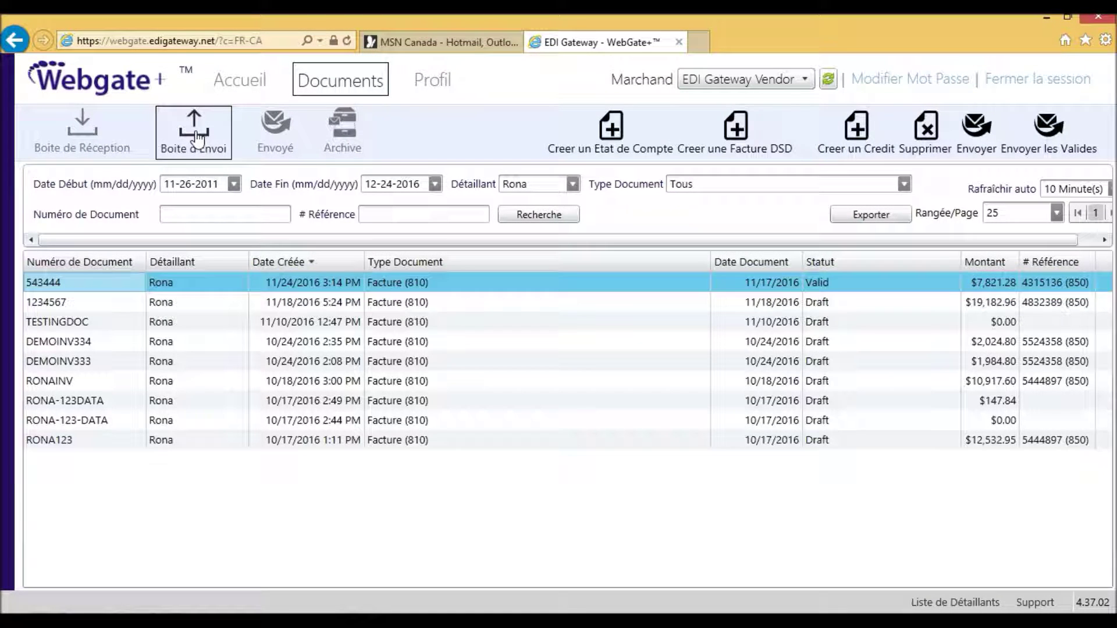
right_click(817, 281)
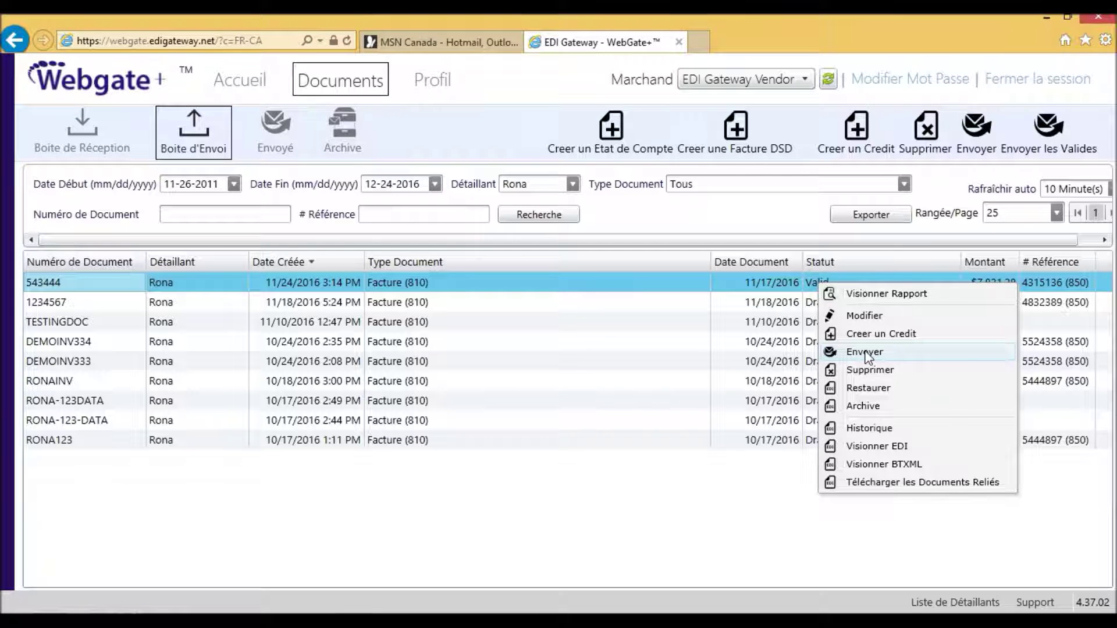
click(865, 352)
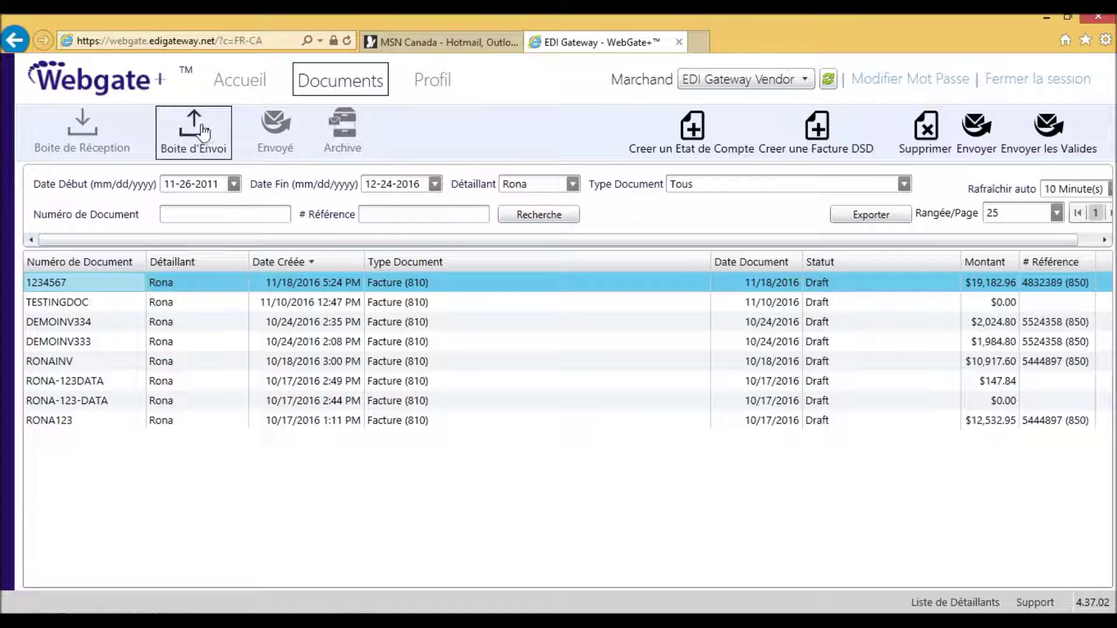
click(825, 289)
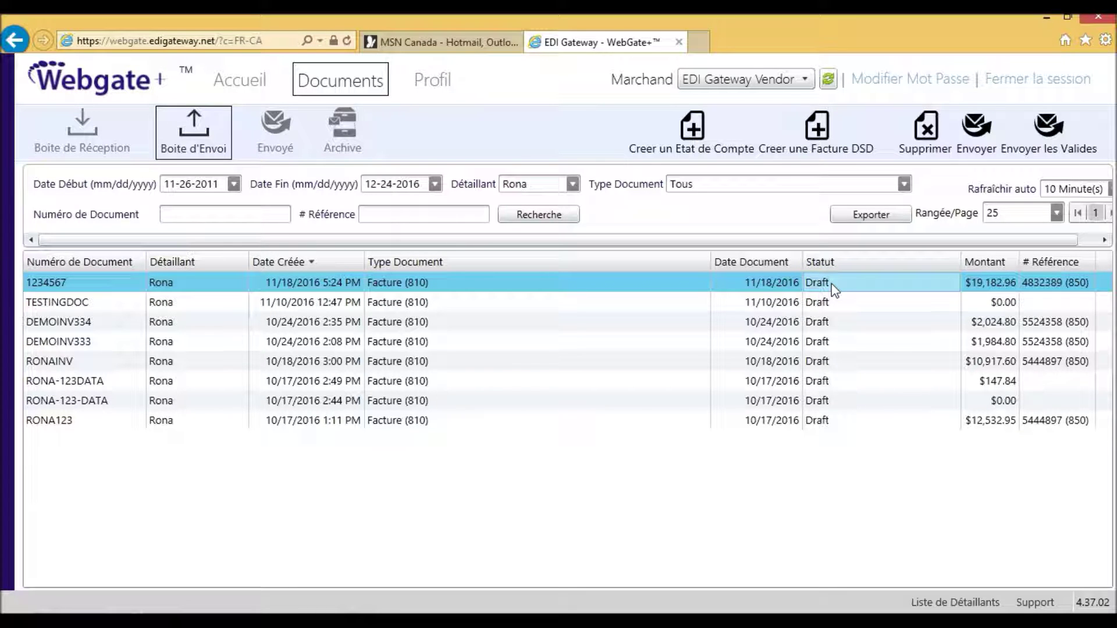